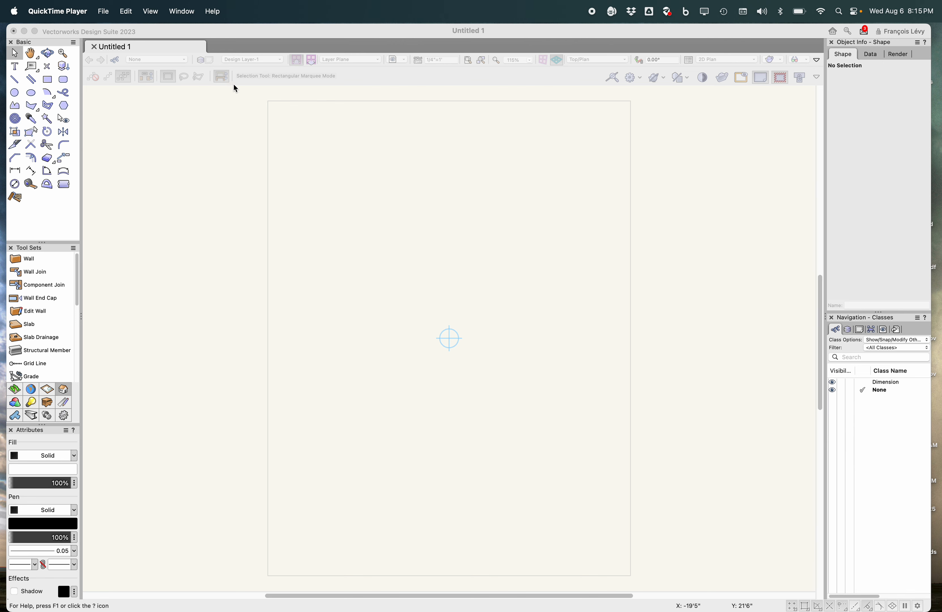
Step: Switch to Vectorworks and duplicate the Architect workspace in the workspace manager
click(196, 11)
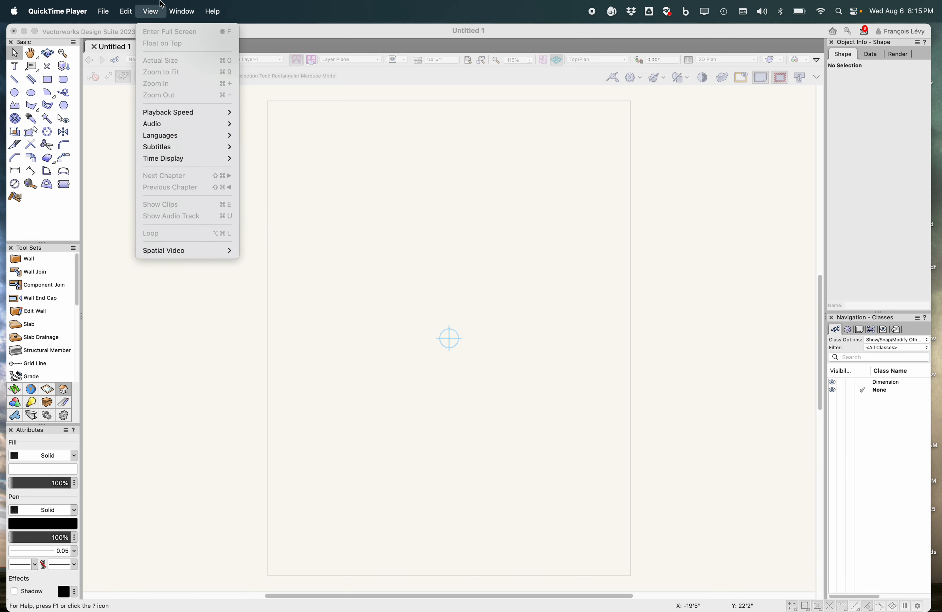
click(157, 248)
click(314, 11)
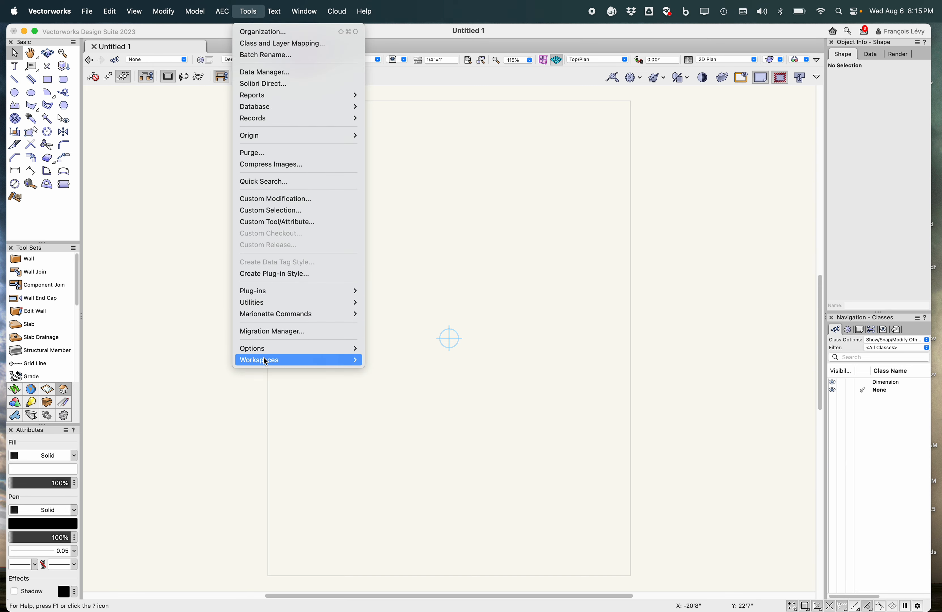
mouse_move(266, 361)
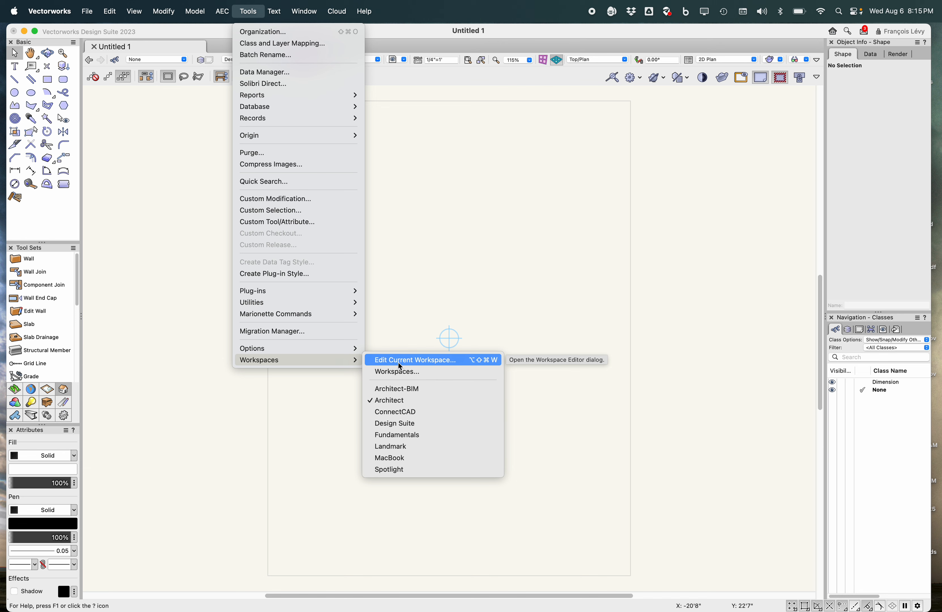
click(401, 372)
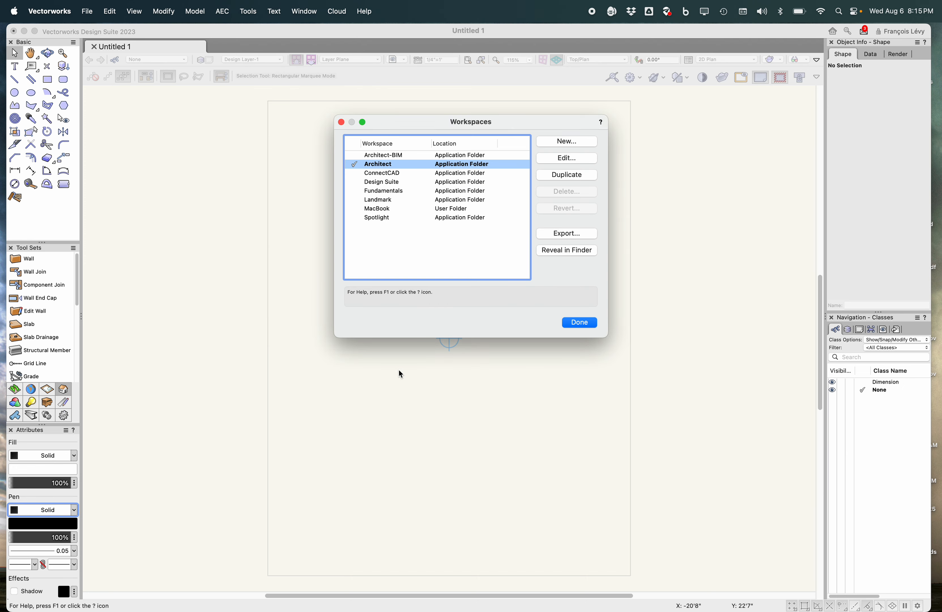
click(579, 174)
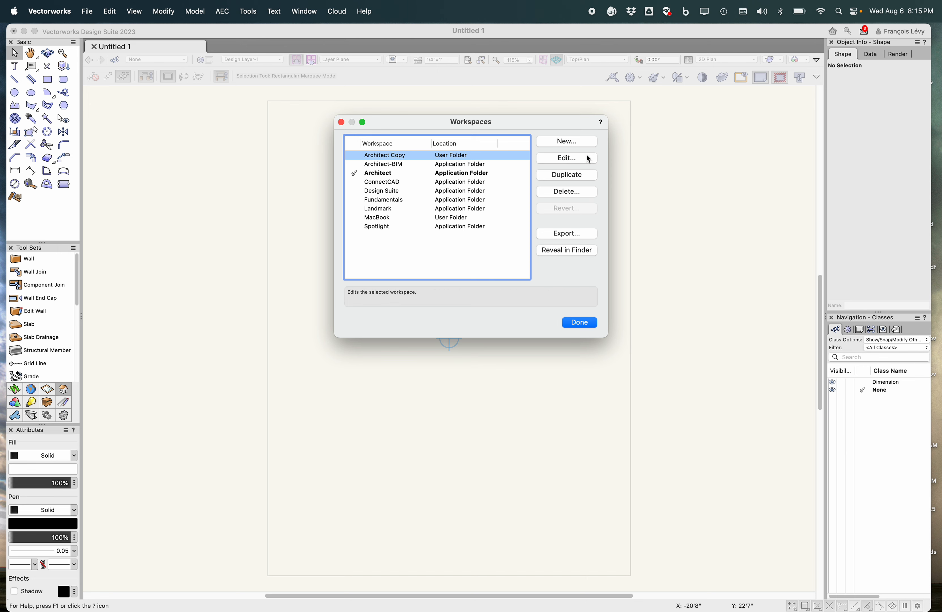
Step: Open the duplicated workspace for editing and rename it "Architect w/Number Stamp"
click(557, 158)
double_click(355, 100)
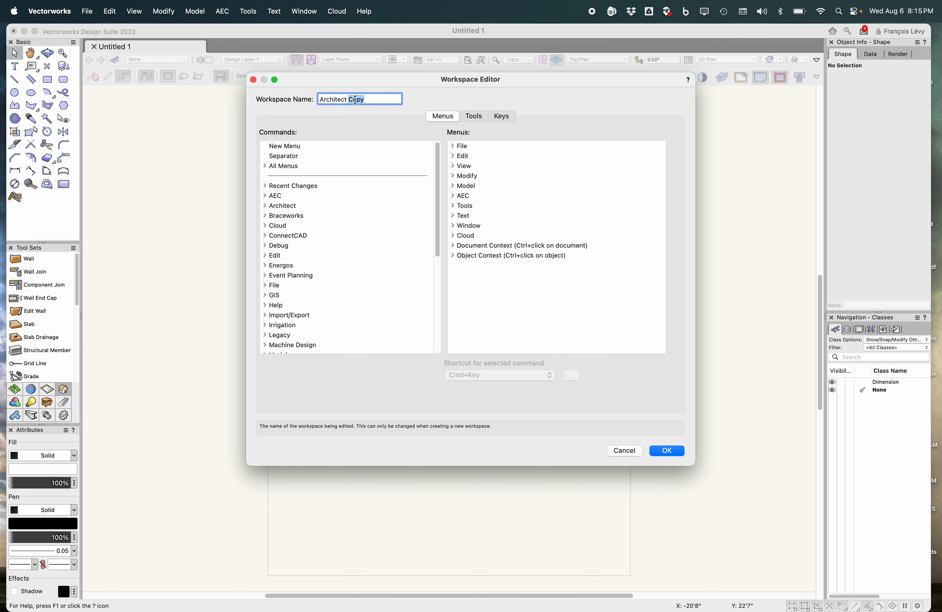
text(w/Numb)
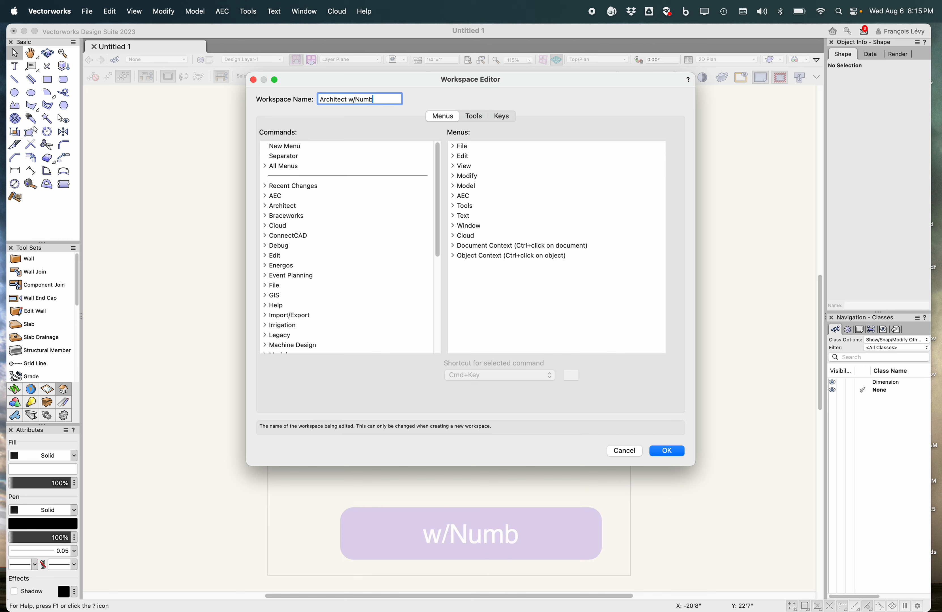
text(er Stamp)
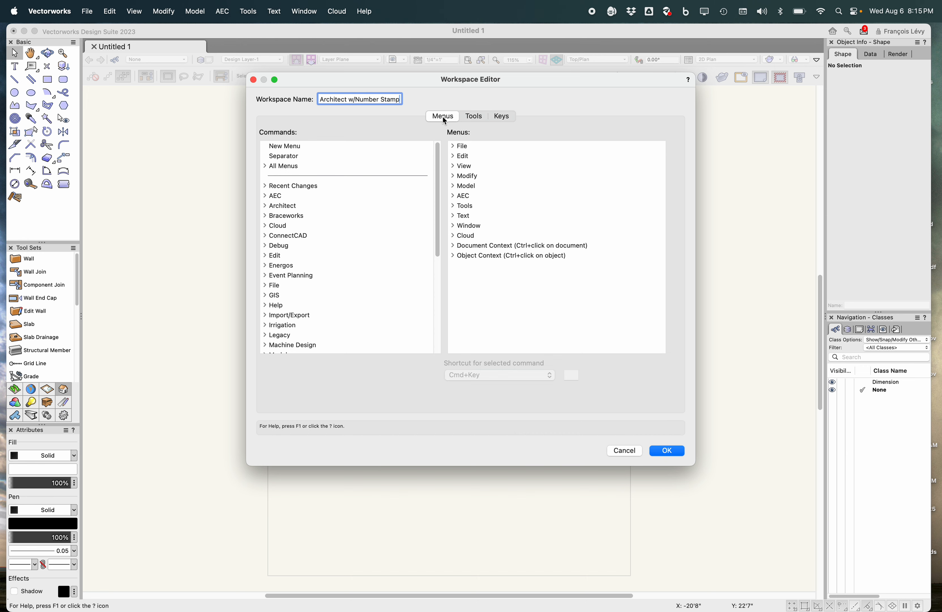
Step: Examine the workspace's menu, tool and key assignments, including the tools in the Basic palette's View/Draw set
click(475, 118)
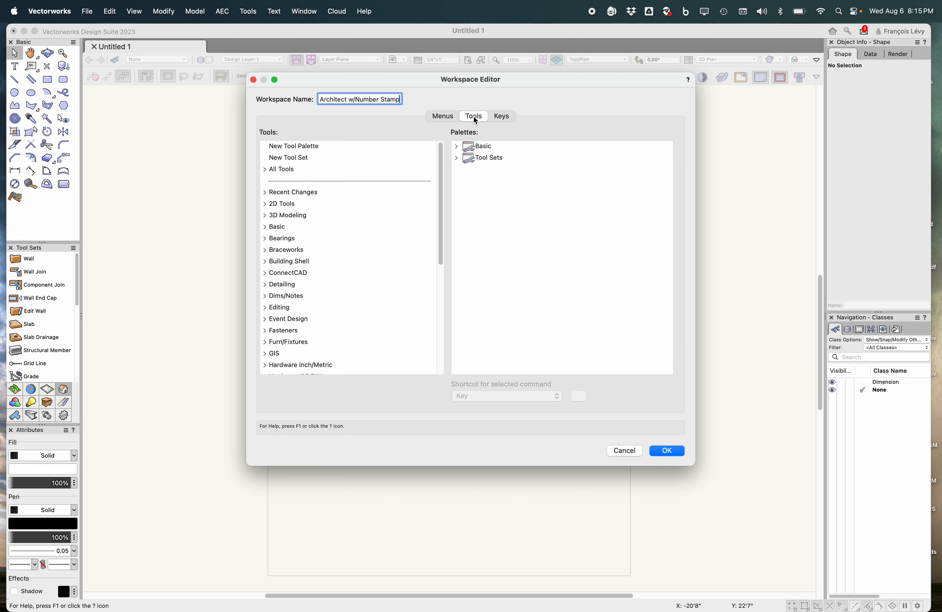
click(504, 118)
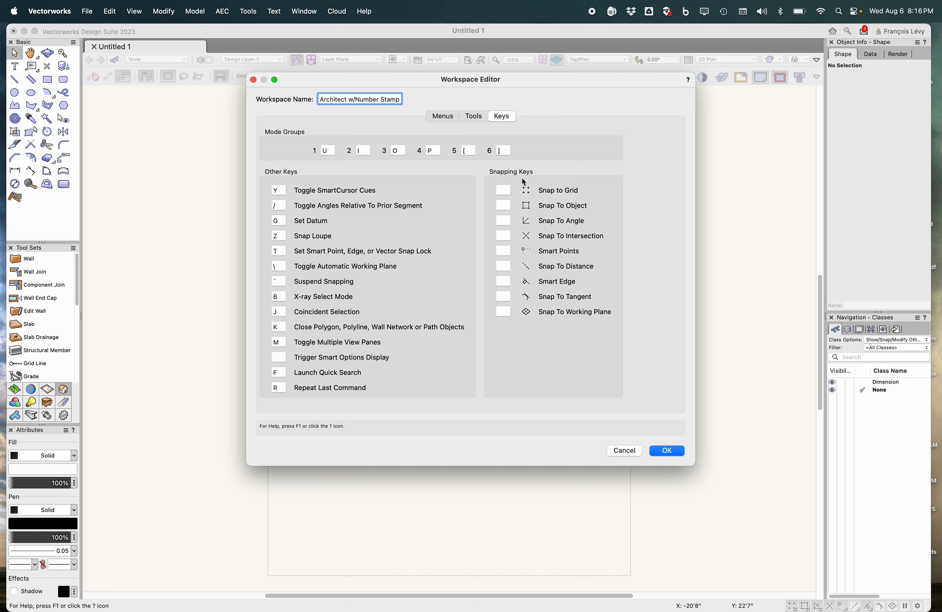
click(442, 119)
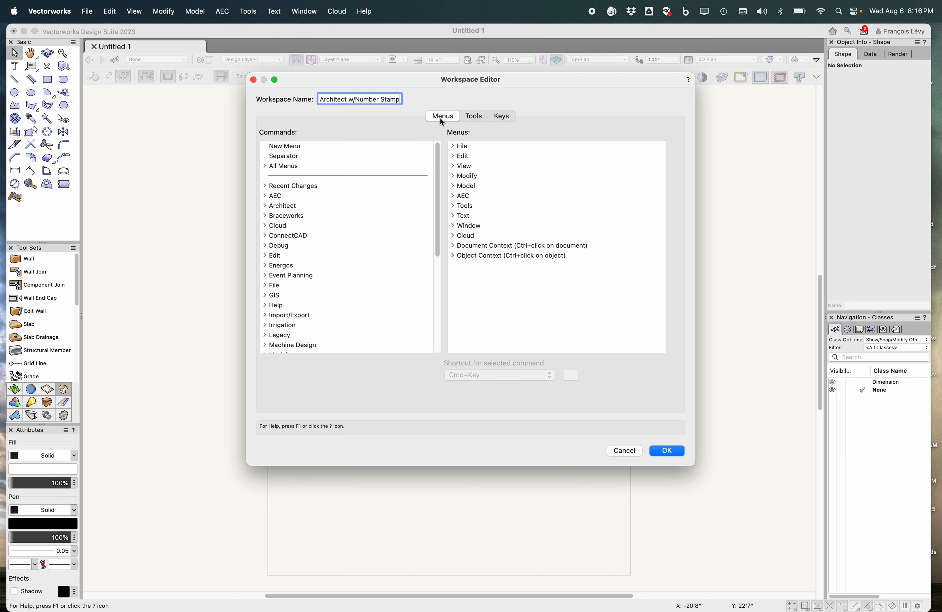
click(479, 119)
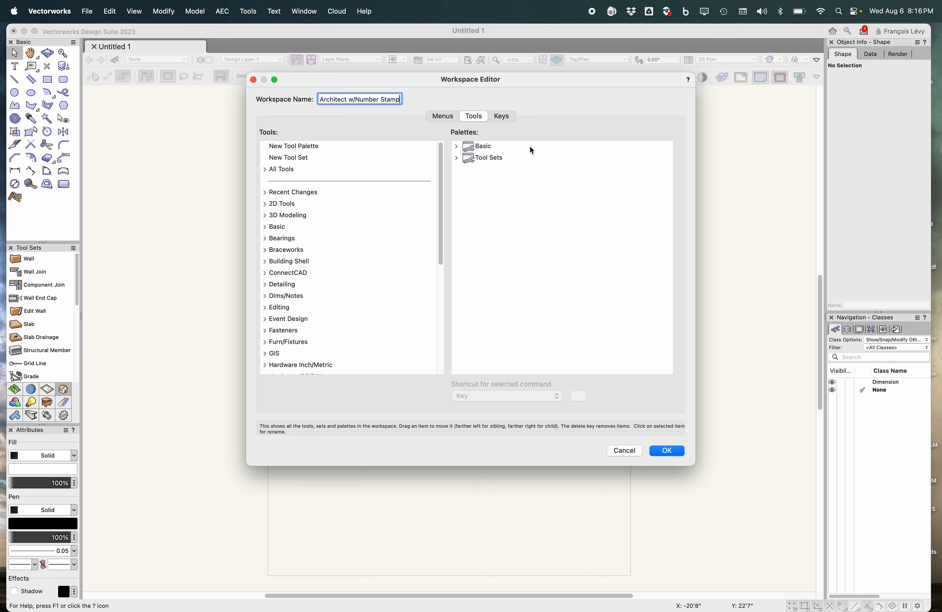
click(456, 146)
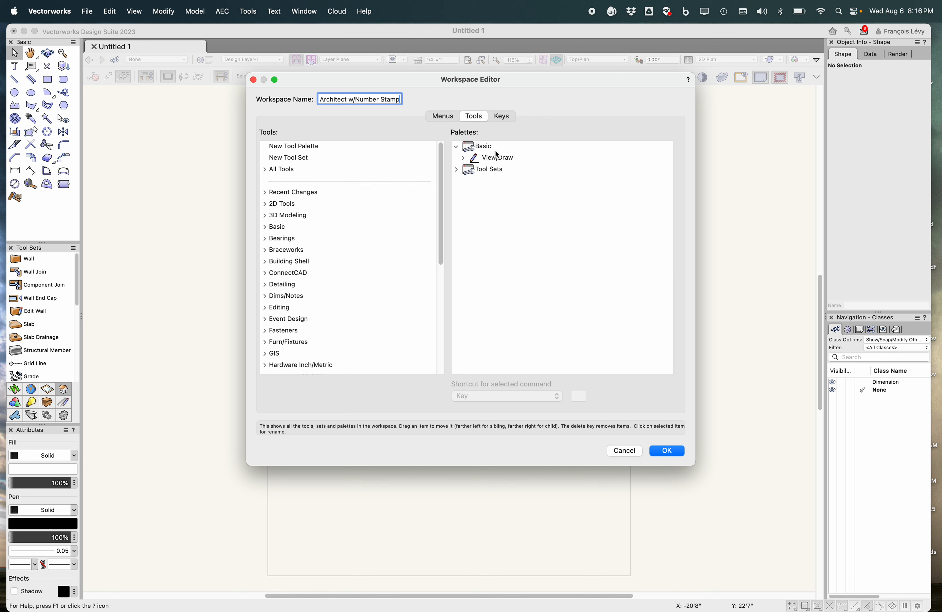
click(463, 158)
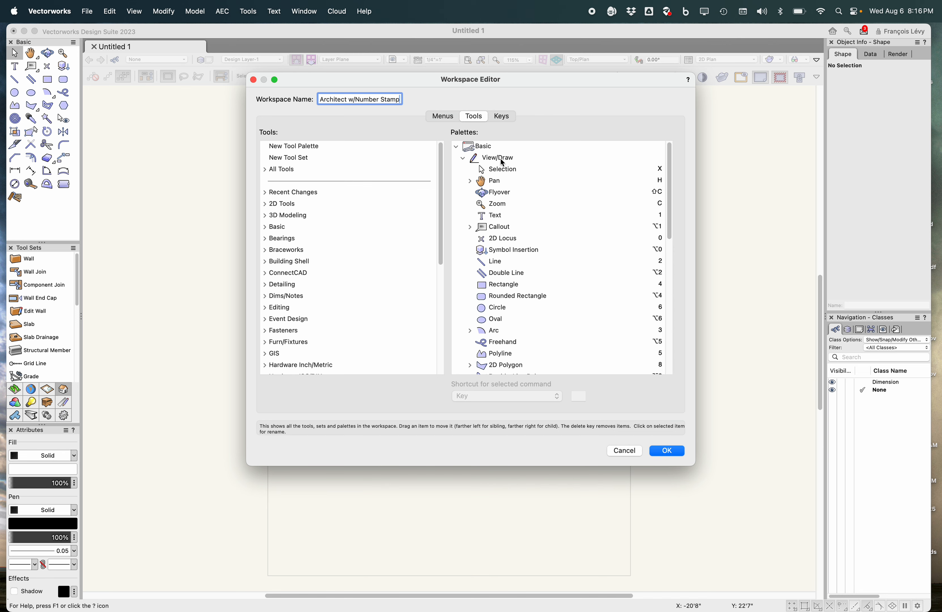
click(457, 146)
Step: Expand the Dims/Notes set within the Tool Sets palette and look through its tools
click(456, 158)
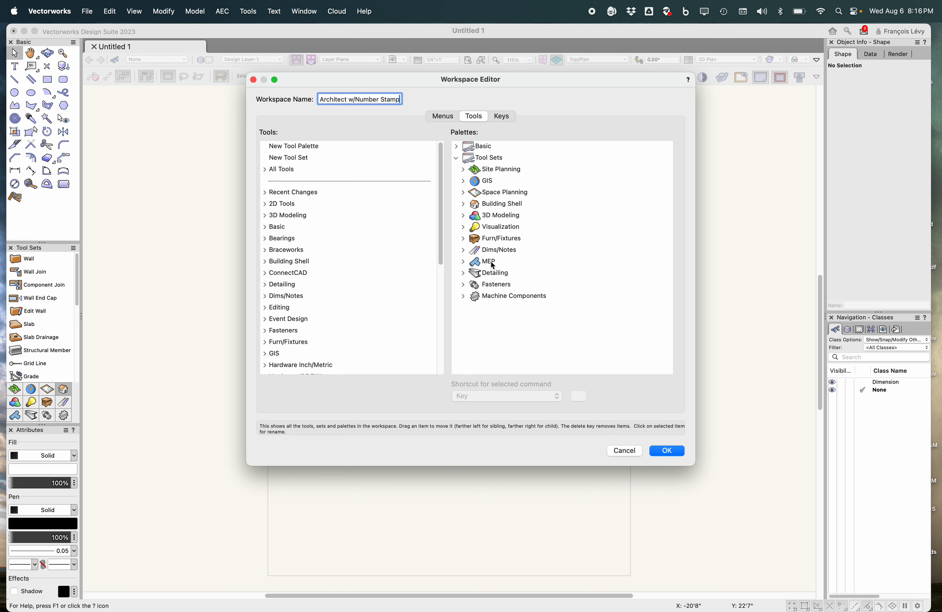
click(463, 251)
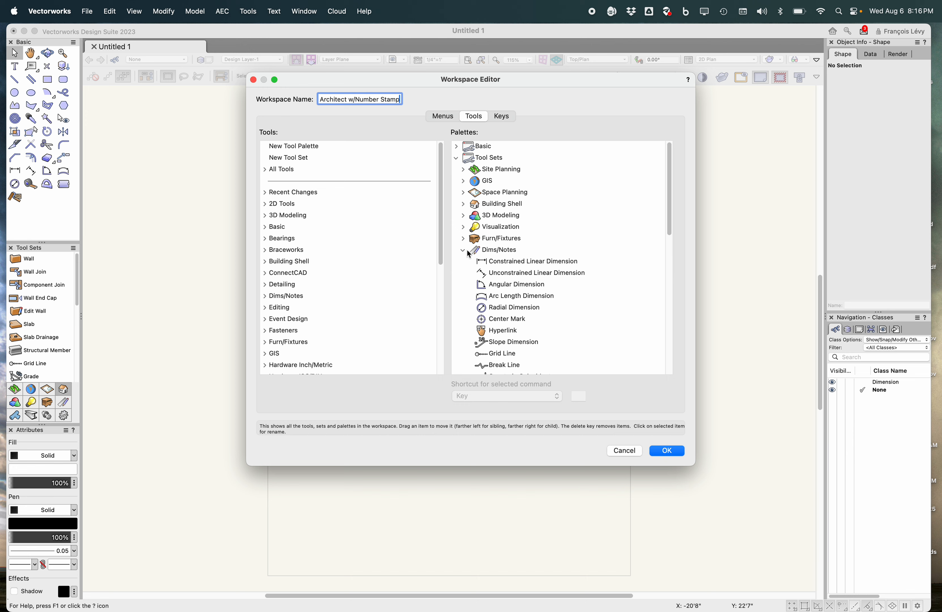
scroll(494, 263, down, 1)
scroll(494, 264, down, 20)
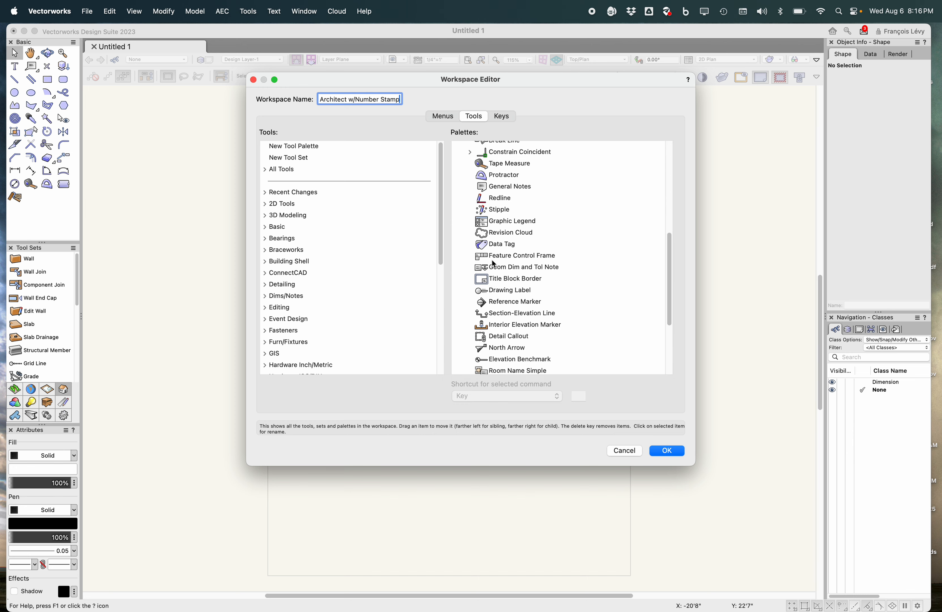
scroll(494, 264, up, 7)
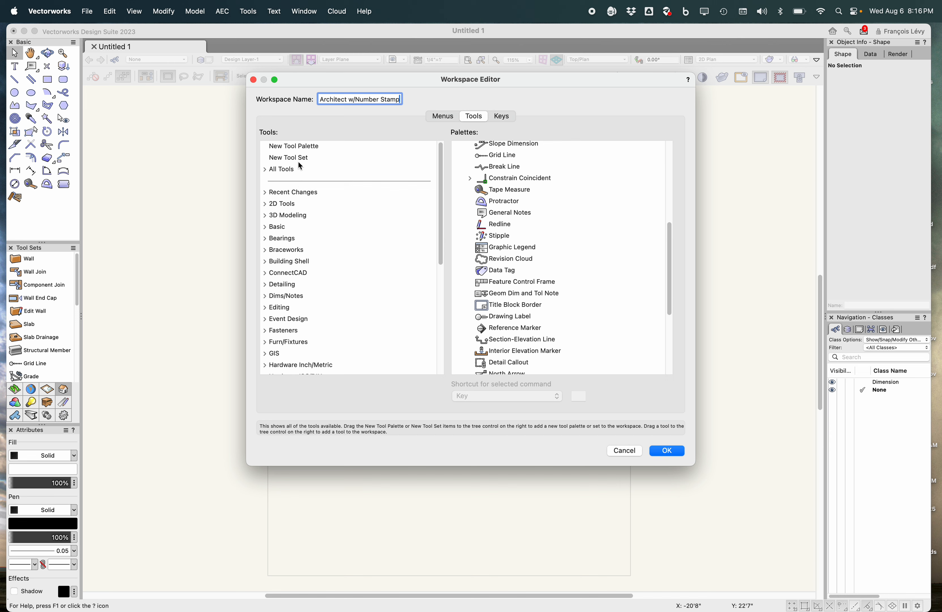
Step: Find Number Stamp among all available tools and add it to the Dims/Notes set between Protractor and General Notes
click(292, 193)
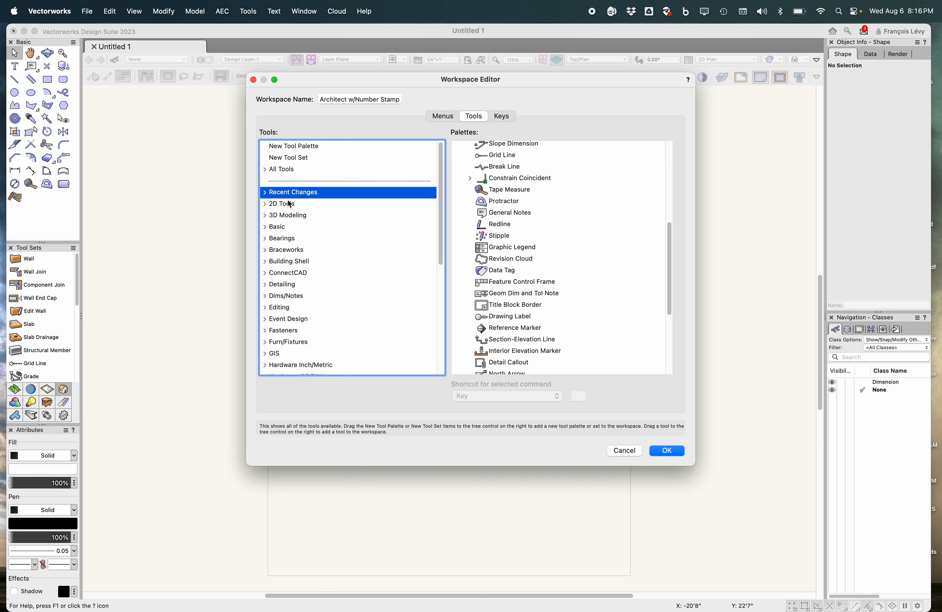
scroll(279, 308, down, 10)
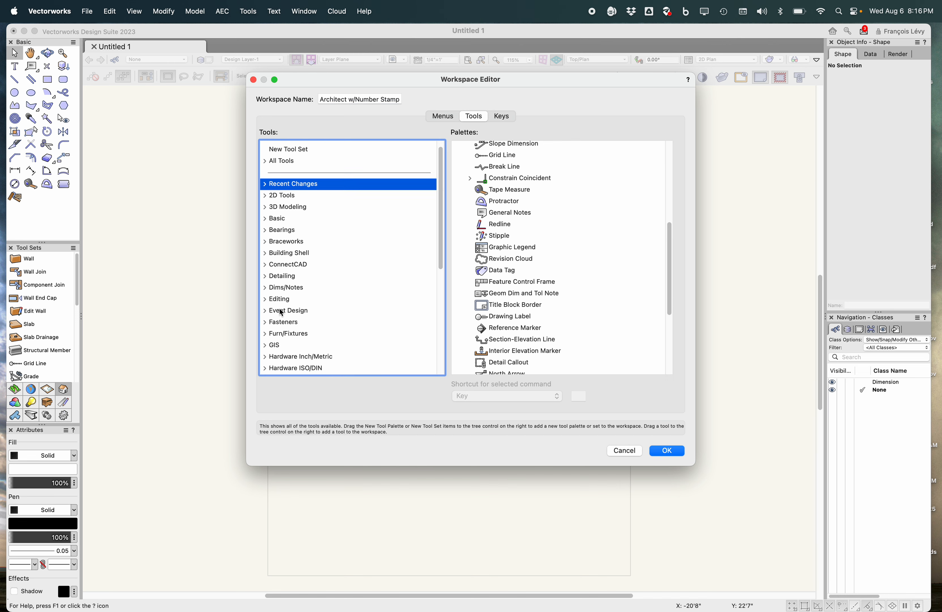
scroll(282, 312, up, 15)
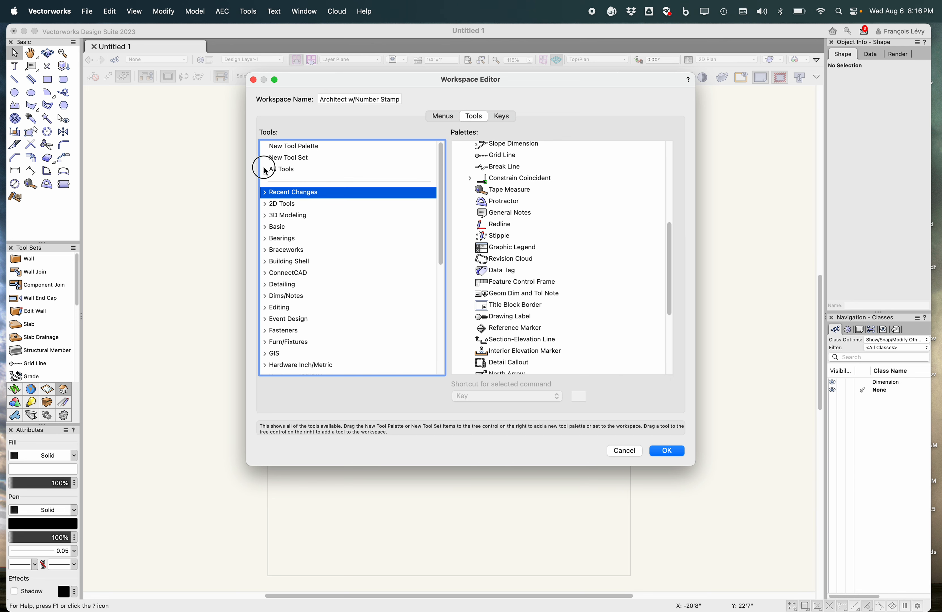
click(263, 169)
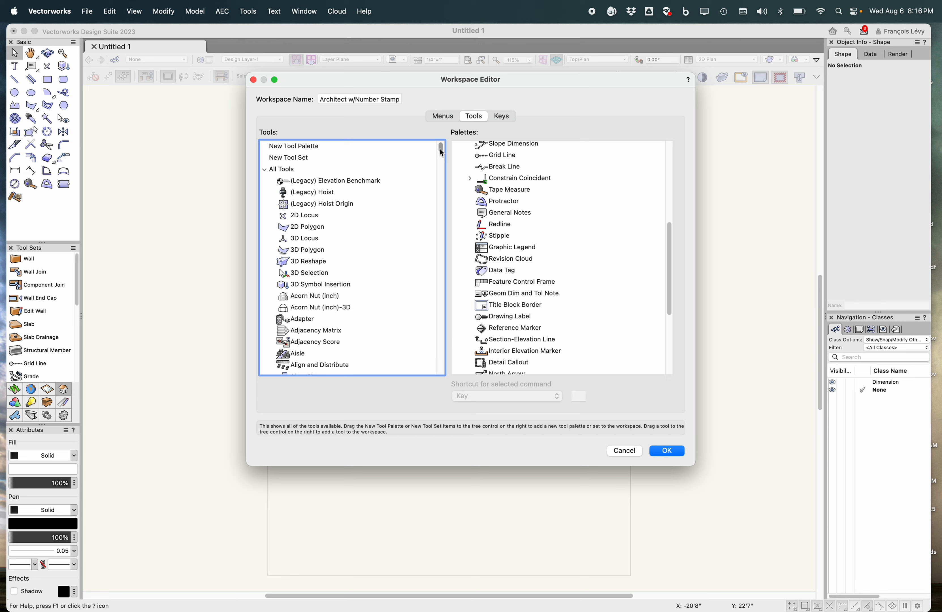
drag(442, 149, 453, 268)
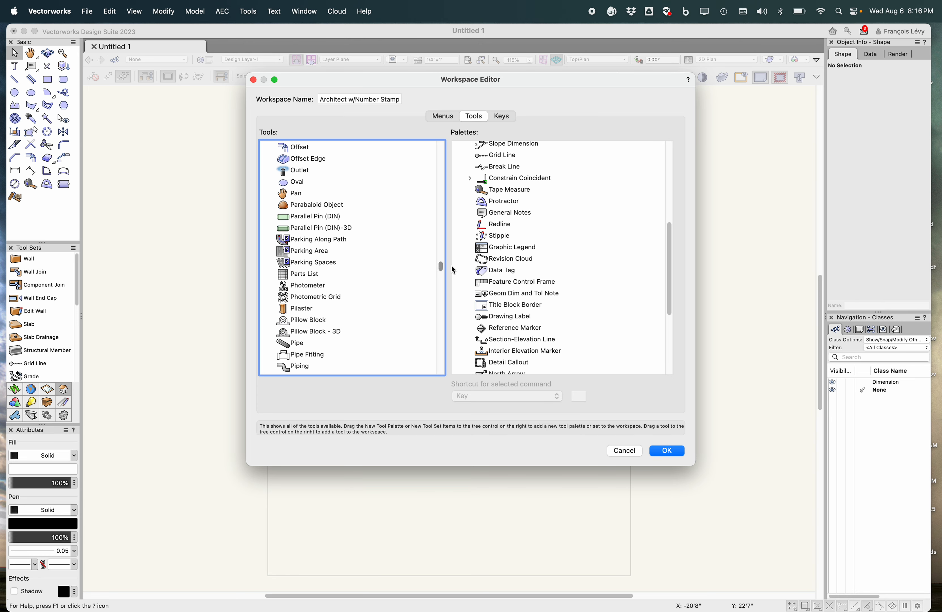
scroll(388, 242, up, 10)
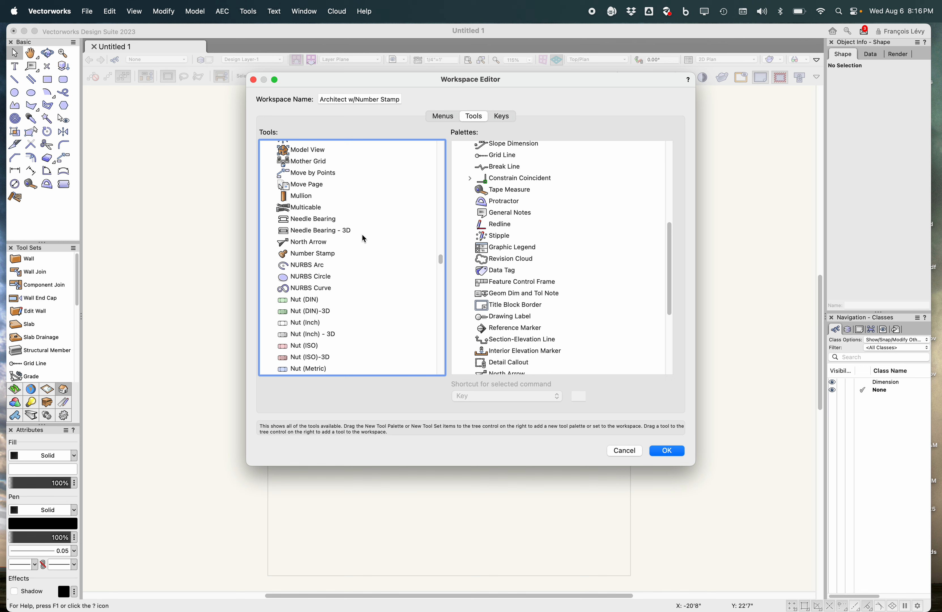
scroll(335, 220, up, 1)
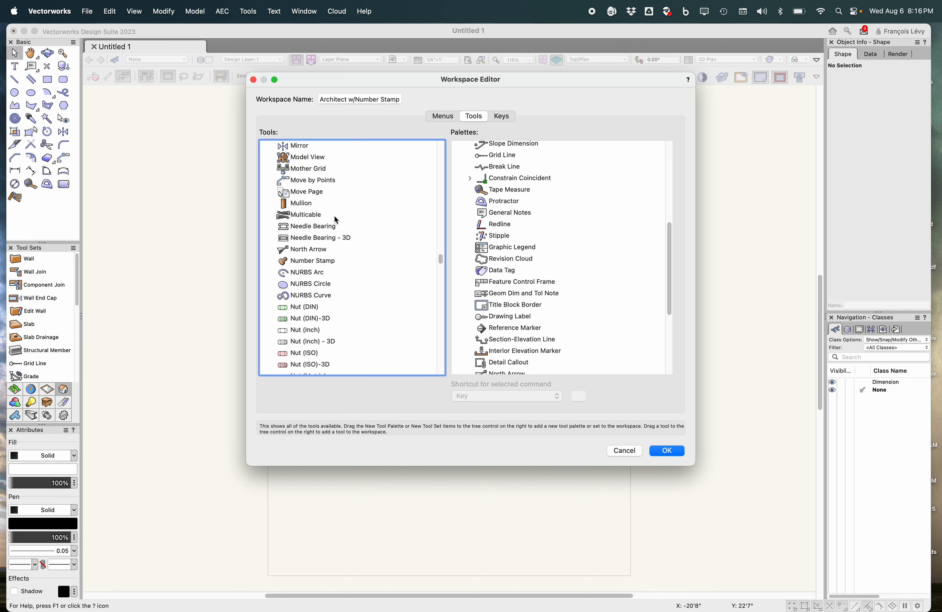
click(311, 262)
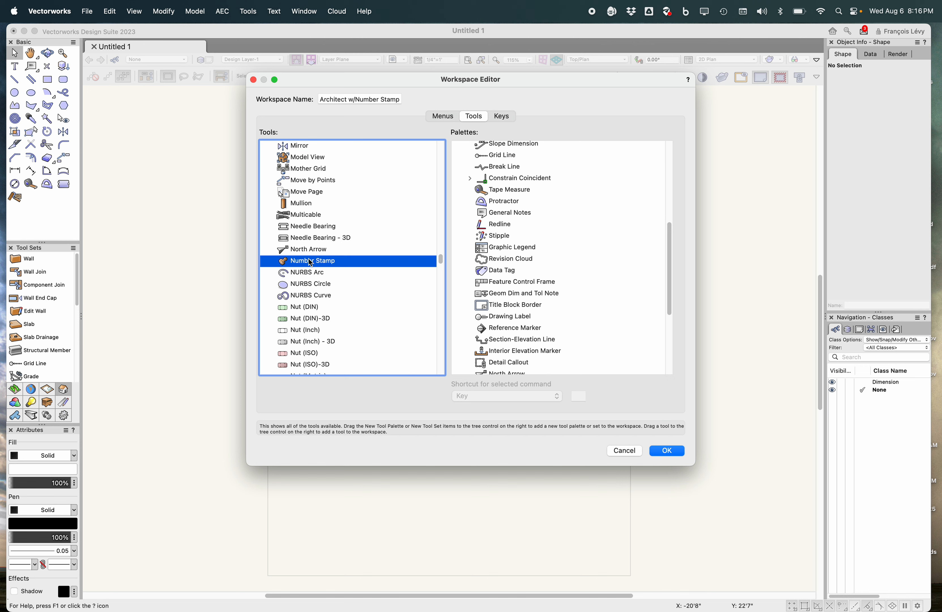
scroll(486, 280, up, 1)
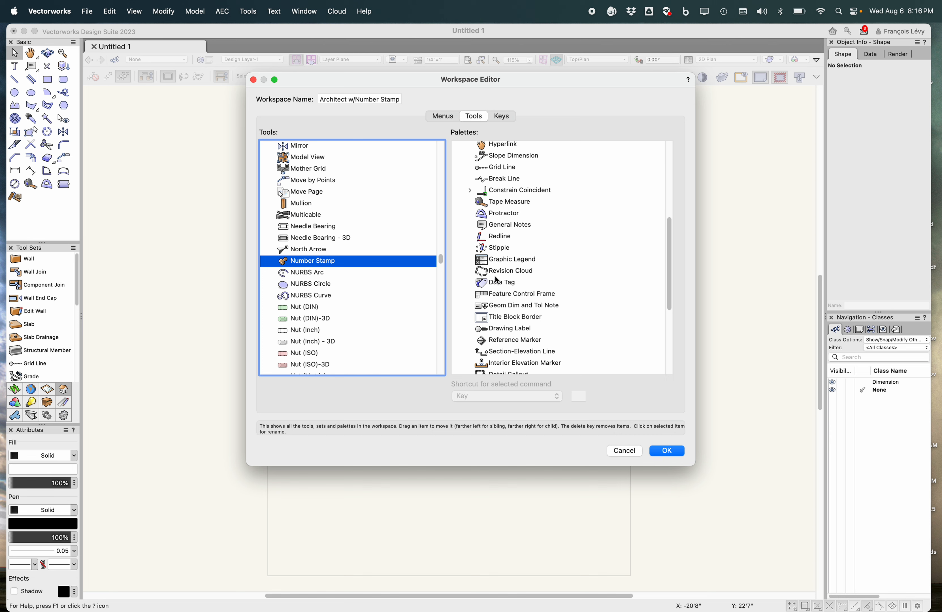
scroll(495, 277, up, 2)
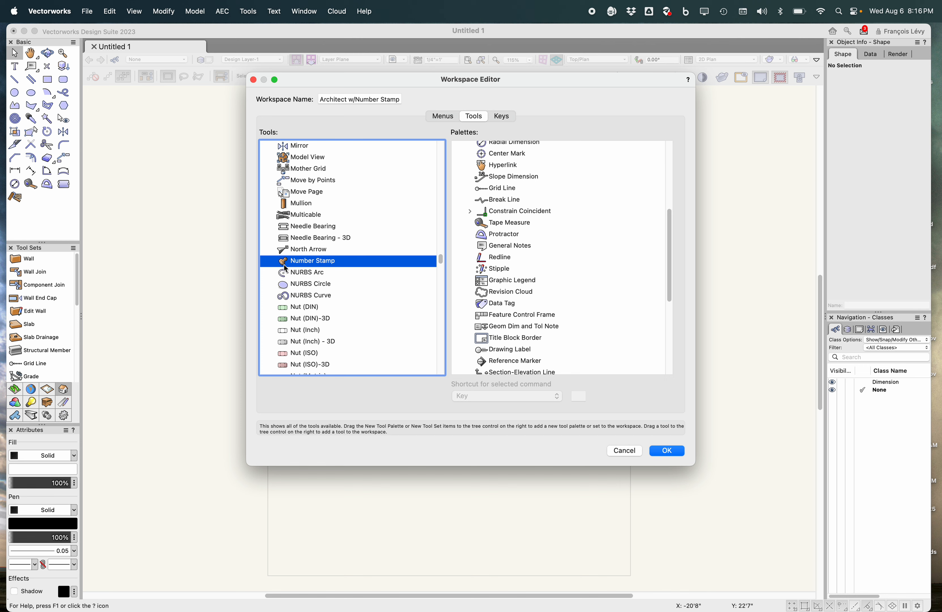
drag(284, 264, 481, 248)
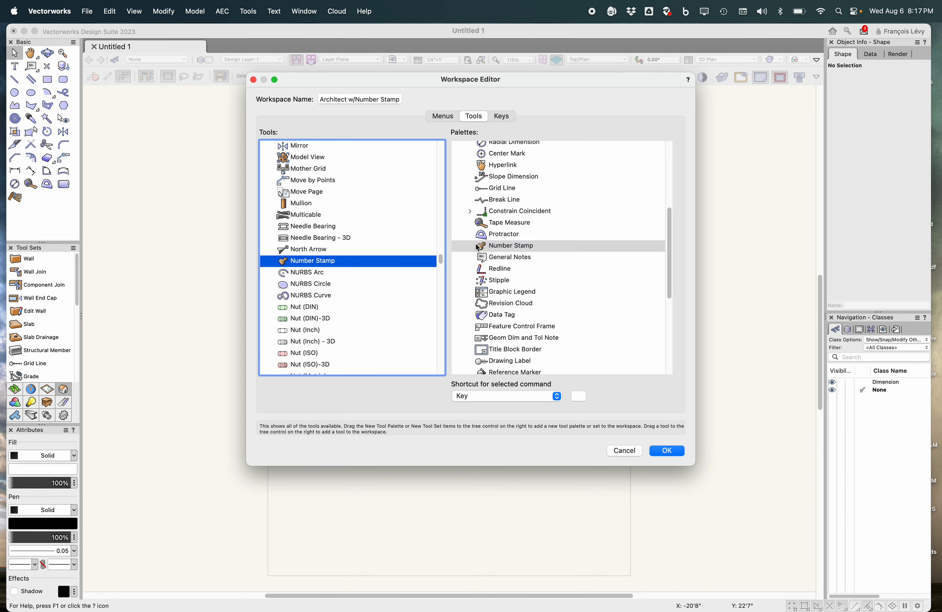
Step: Add the Number Stamp tool to the Basic palette's View/Draw set and nest it under Callout, above Leader Line
scroll(492, 251, up, 5)
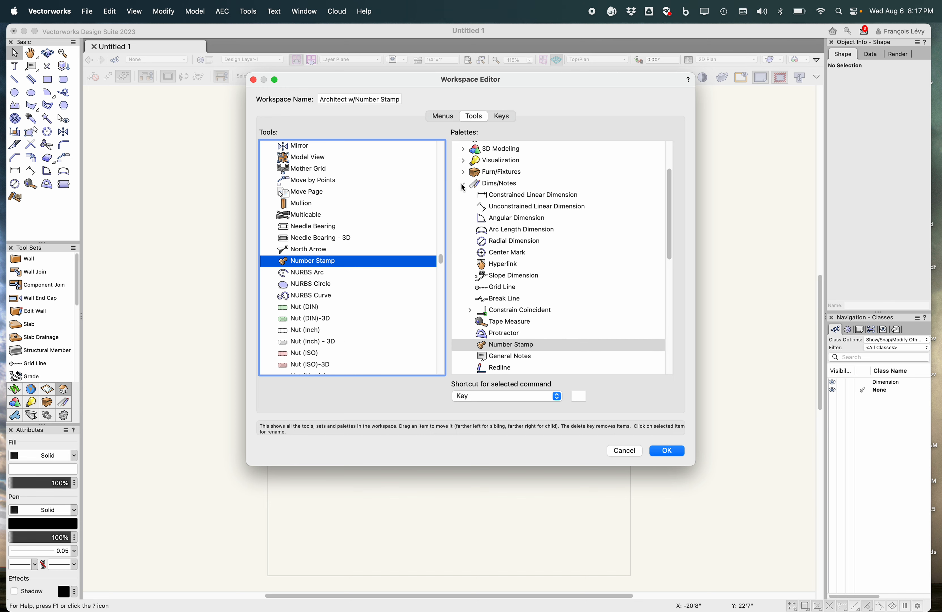
click(463, 186)
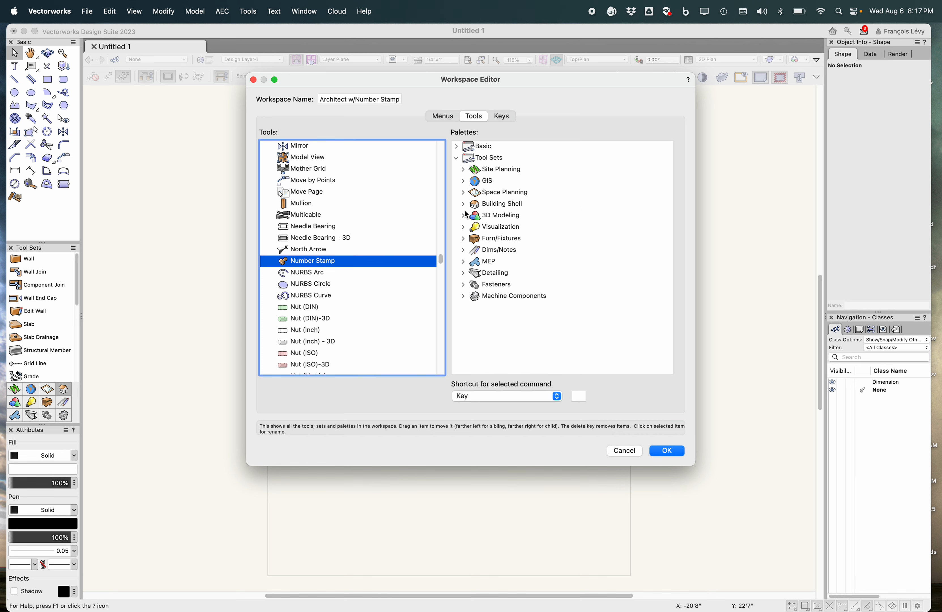
click(456, 146)
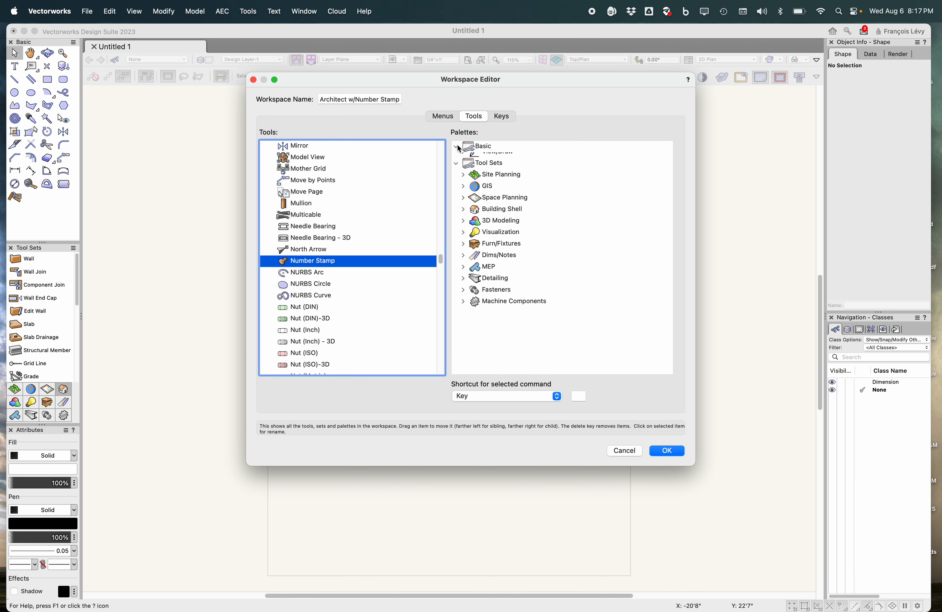
click(463, 159)
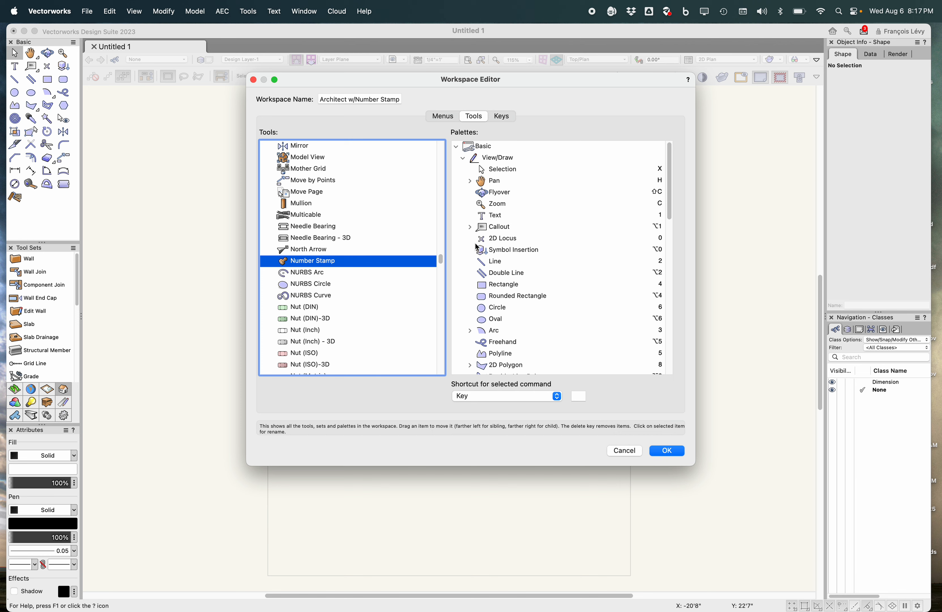
drag(286, 263, 467, 241)
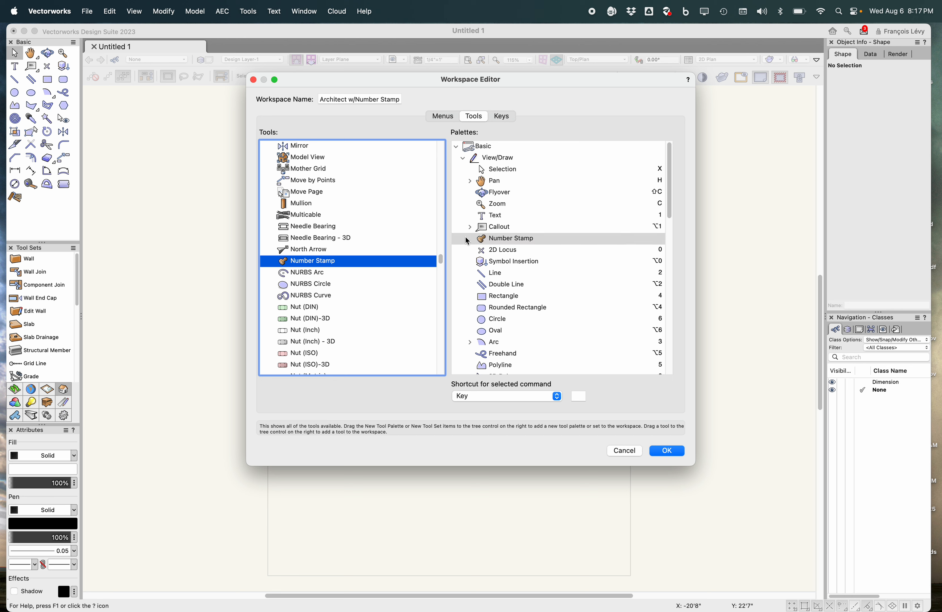
click(483, 243)
drag(483, 242, 505, 232)
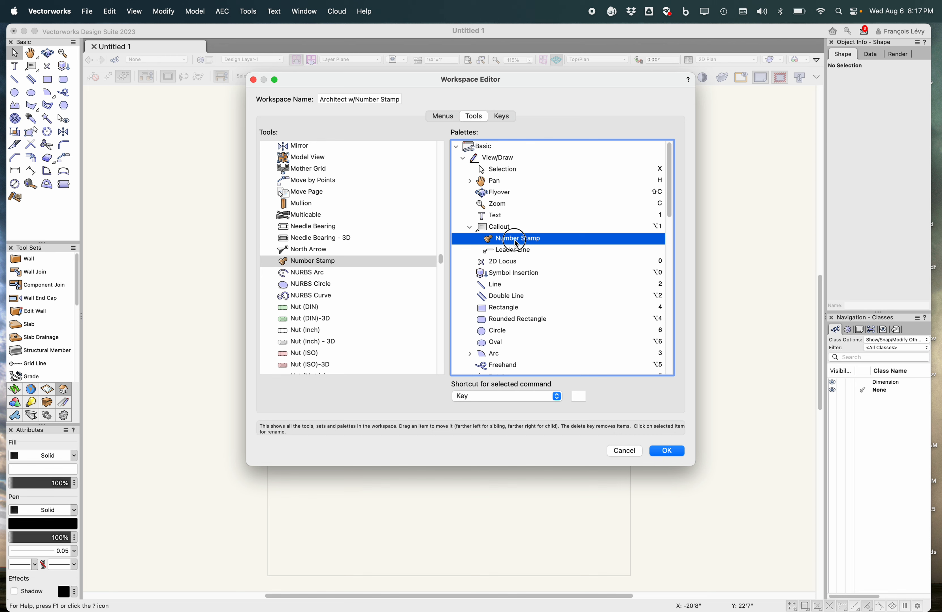
Step: Move Number Stamp below Leader Line in the Callout group and assign it the Option+Shift+N shortcut
drag(514, 240, 520, 252)
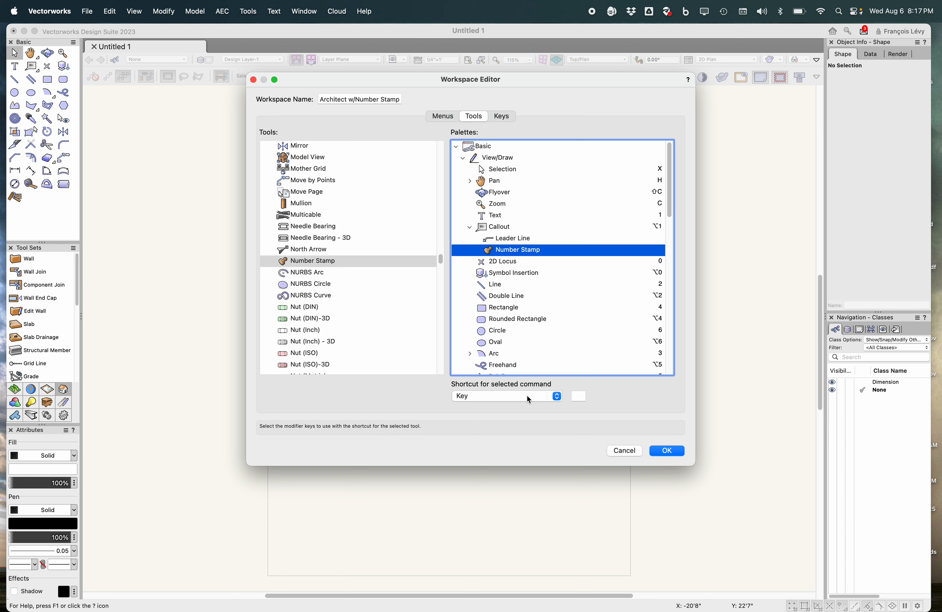
click(544, 397)
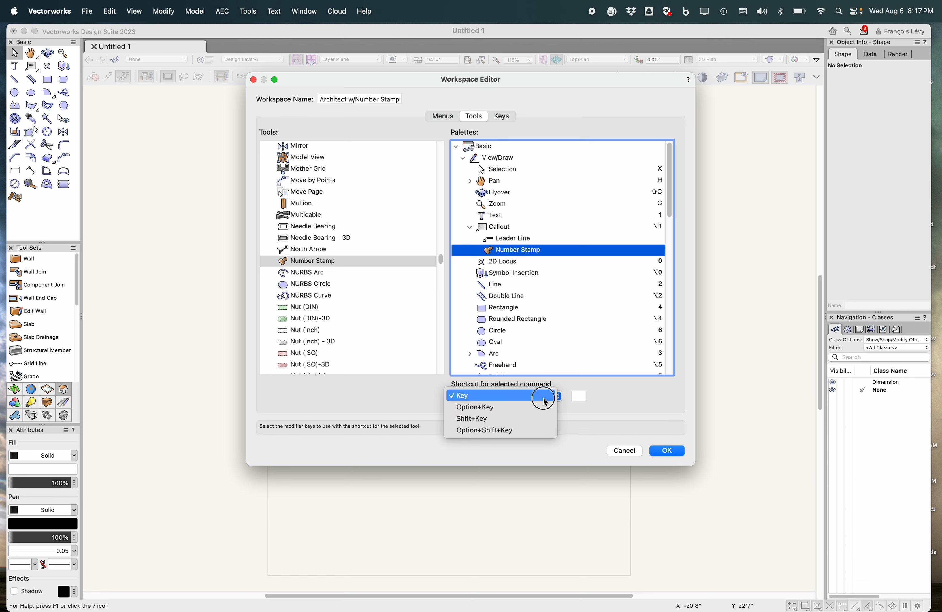
click(540, 430)
click(576, 396)
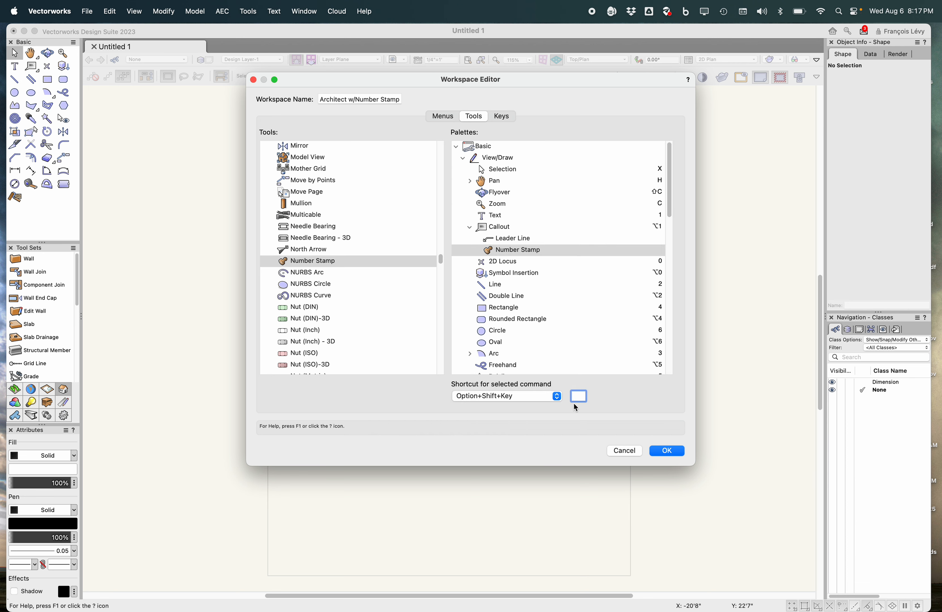
text(n)
Step: Save the edited workspace and make Architect w/Number Stamp the active workspace
click(667, 451)
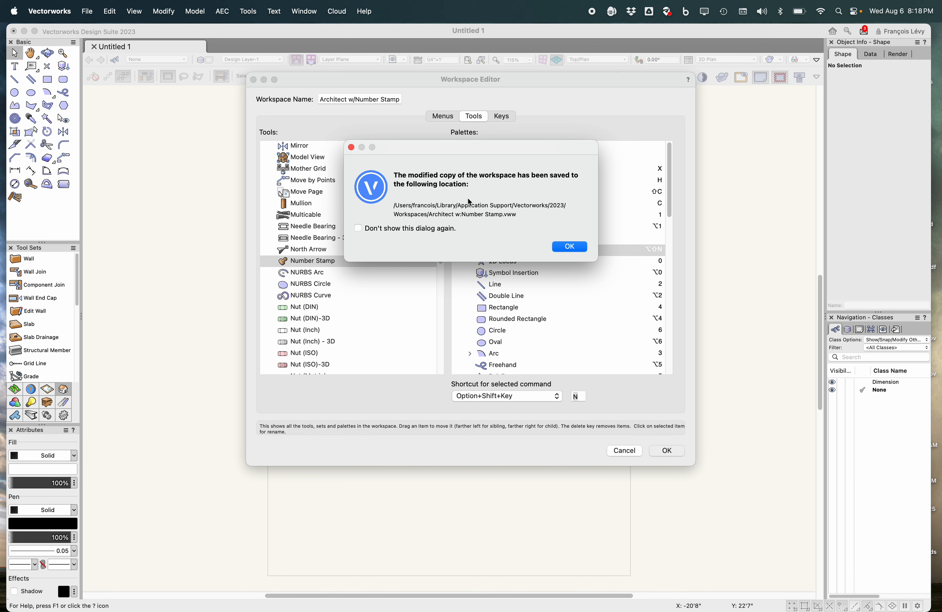
click(568, 247)
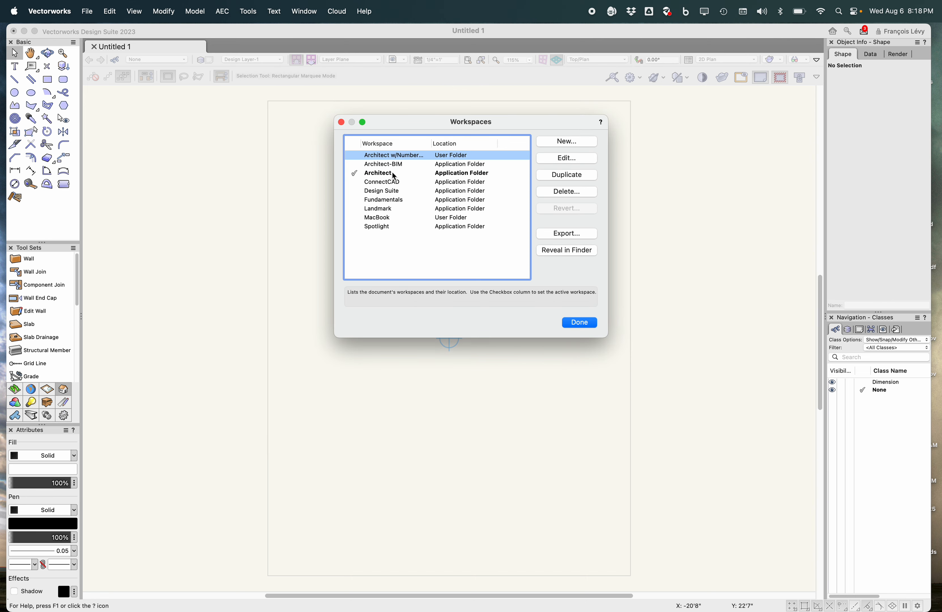
click(355, 155)
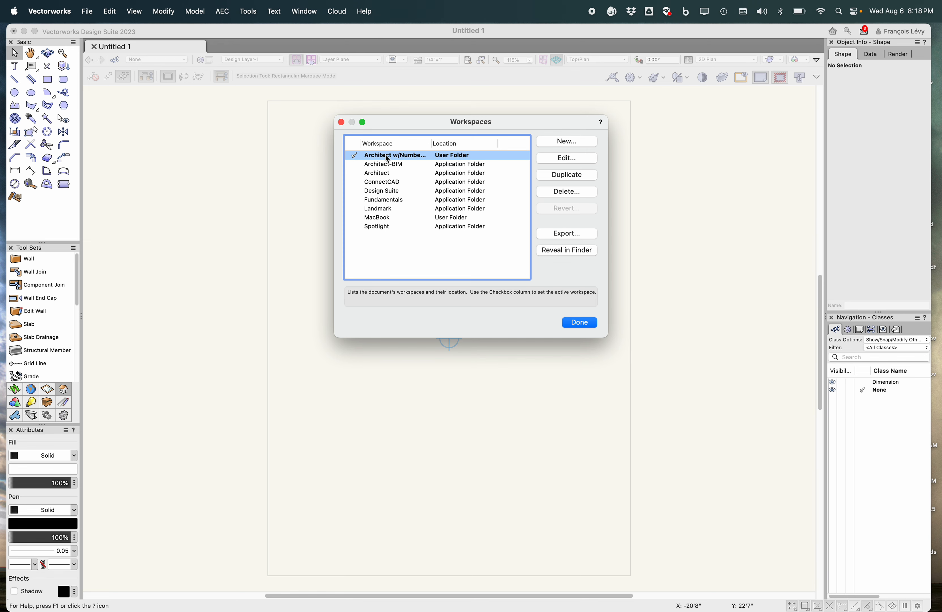
click(584, 322)
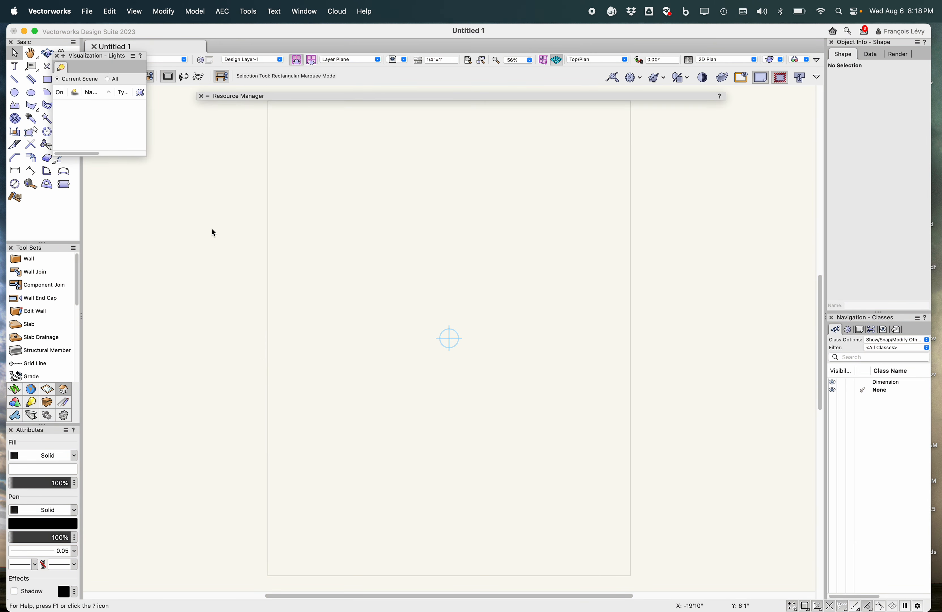
Step: Move the Visualization palette clear of the Basic palette, and tear off the Dims/Notes tool set as an enlarged floating palette
drag(108, 55, 201, 239)
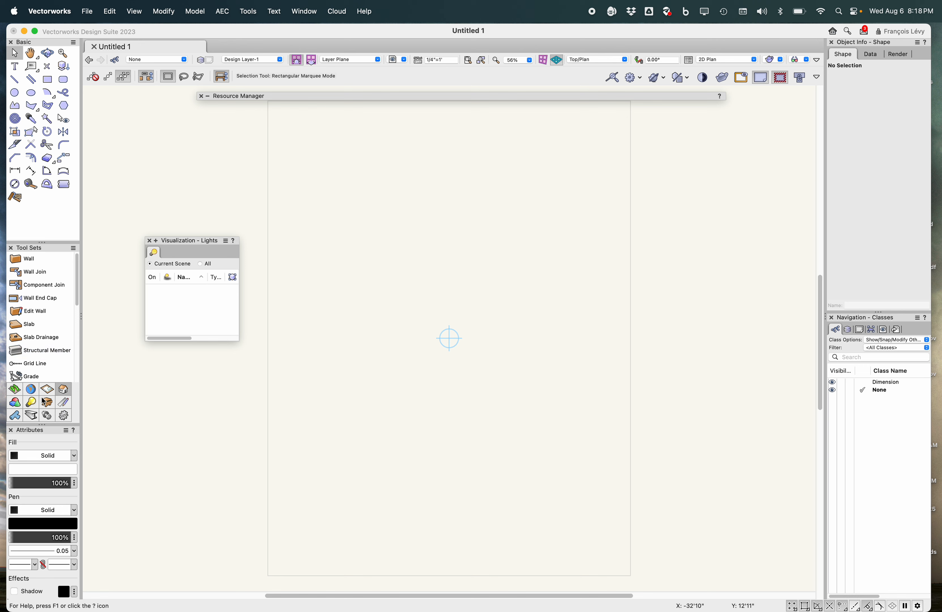
click(67, 406)
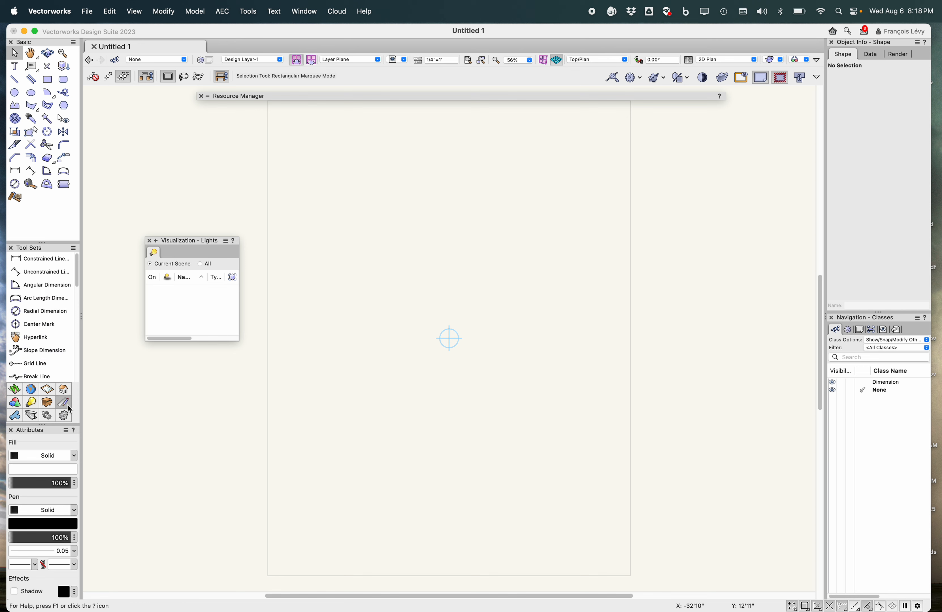
click(365, 362)
drag(63, 402, 321, 214)
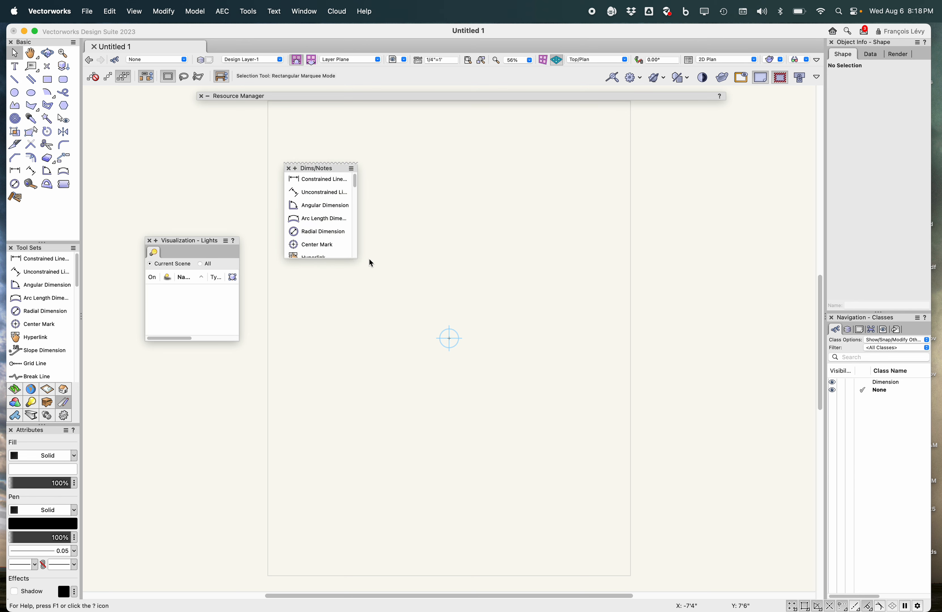
drag(355, 259, 421, 564)
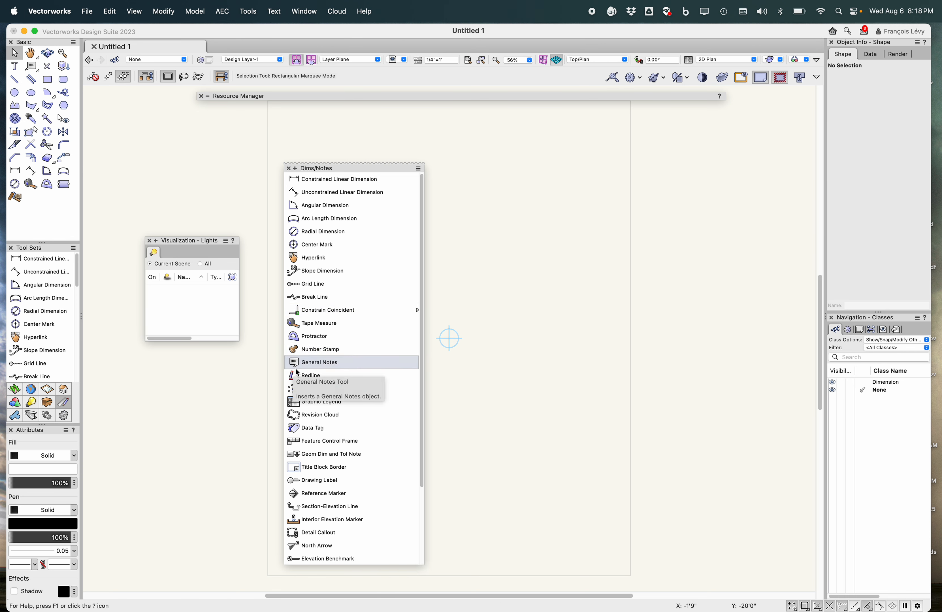
Step: Test the Number Stamp tool from the Dims/Notes set in the drawing and cancel its preferences
click(295, 353)
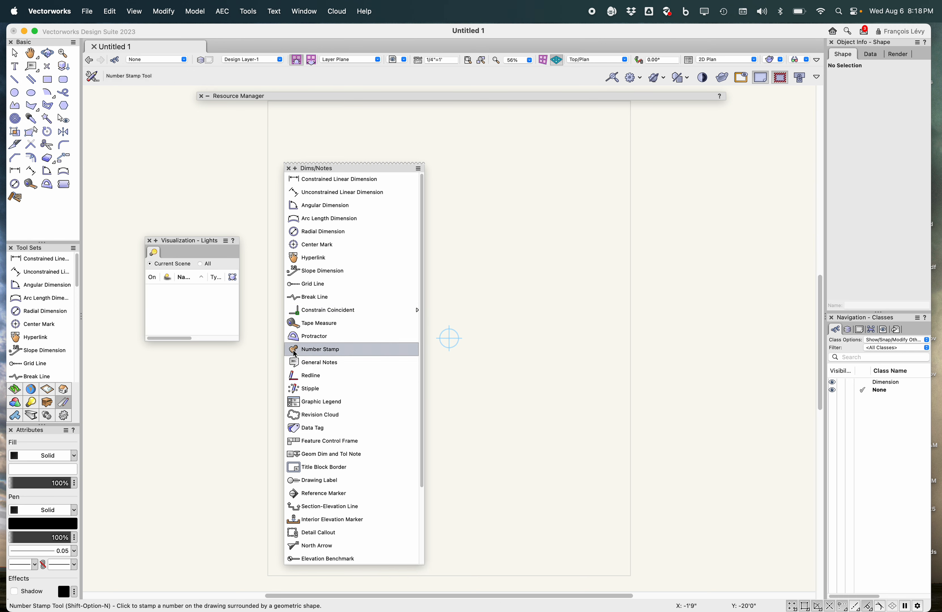
click(545, 233)
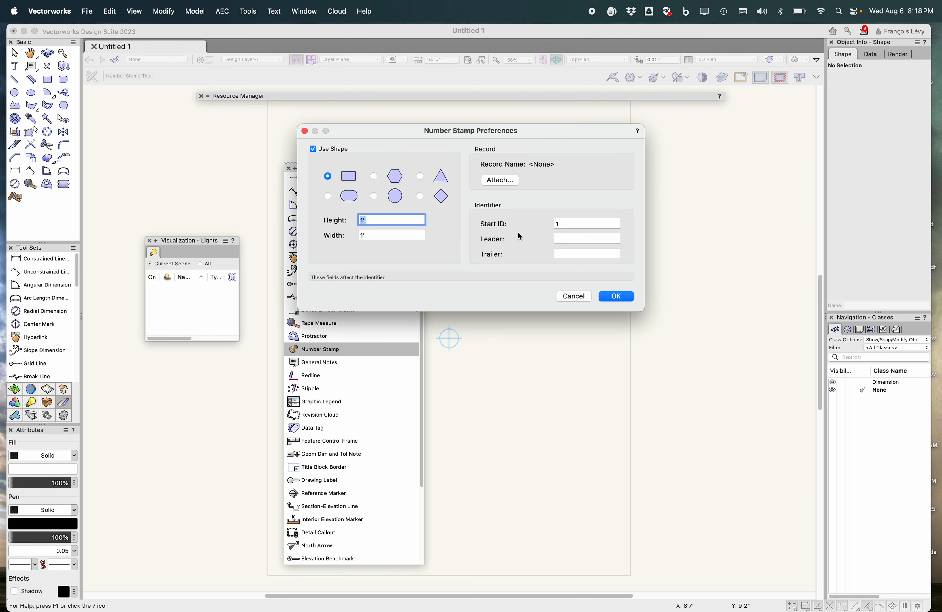
click(572, 294)
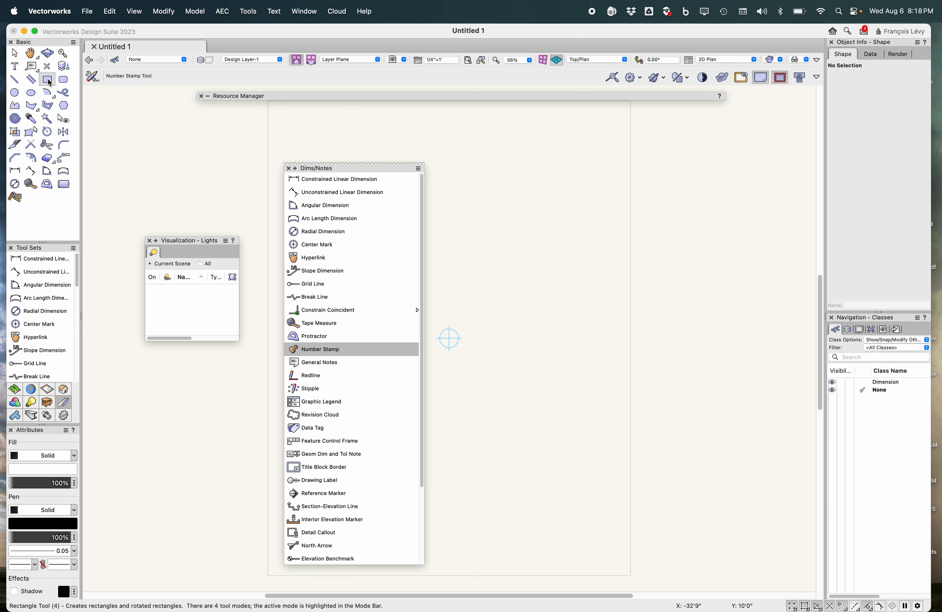
Step: Test the Number Stamp tool nested under Callout in the Basic palette, cancelling its preferences without placing a stamp
click(36, 70)
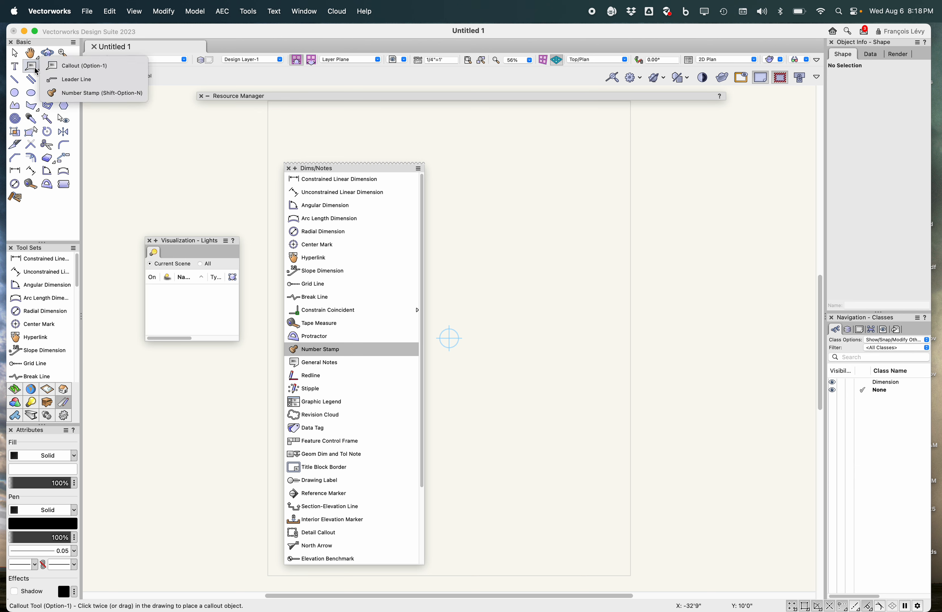
click(58, 94)
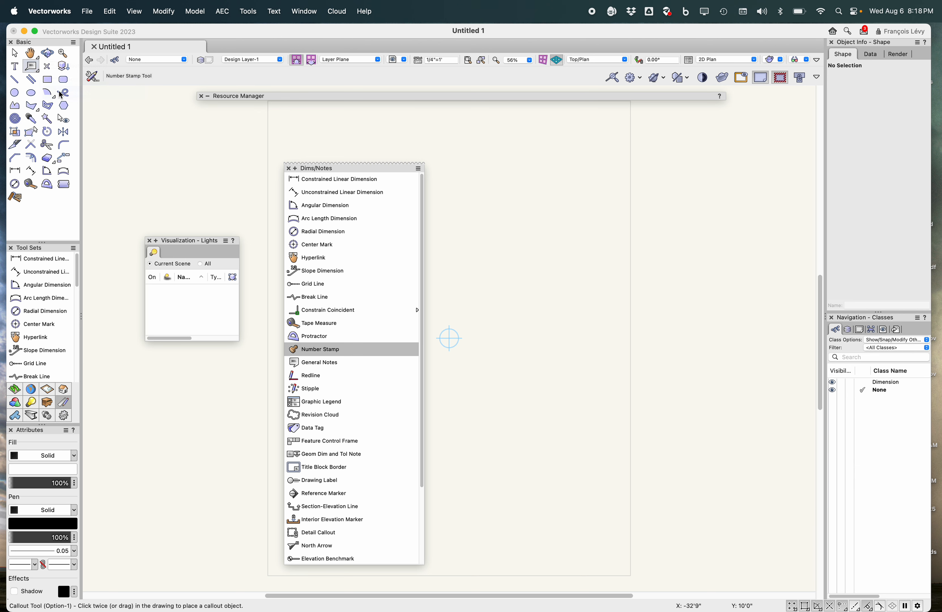
click(535, 242)
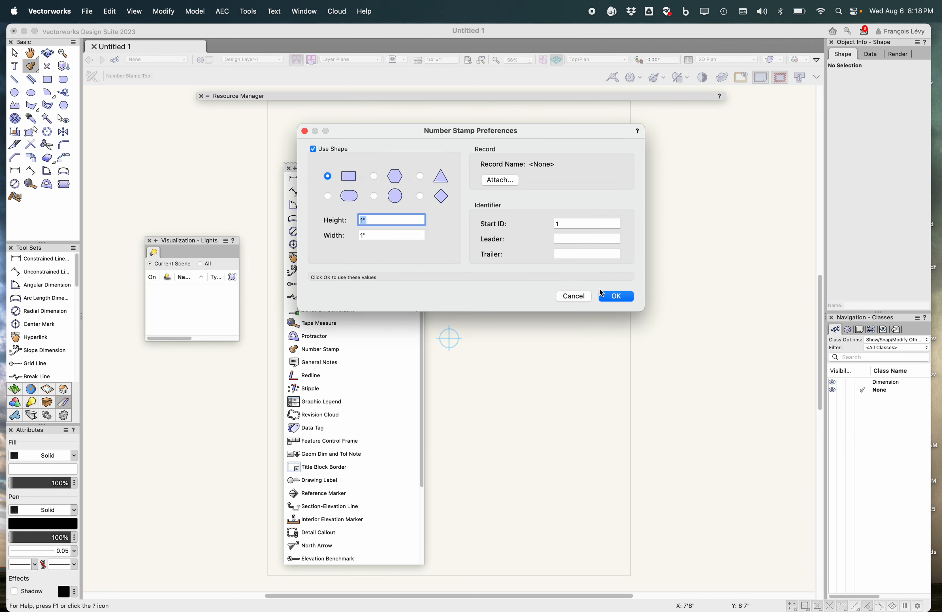
click(574, 296)
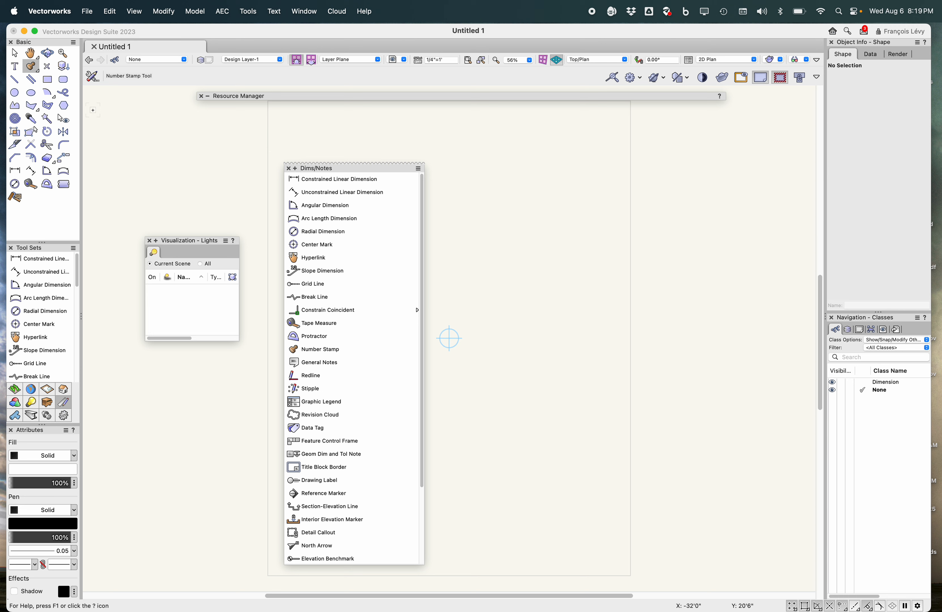
Step: Switch back to the Selection tool, test Number Stamp's assigned shortcut in the drawing, and cancel the stamp preferences
key(alt+shift+n)
click(15, 53)
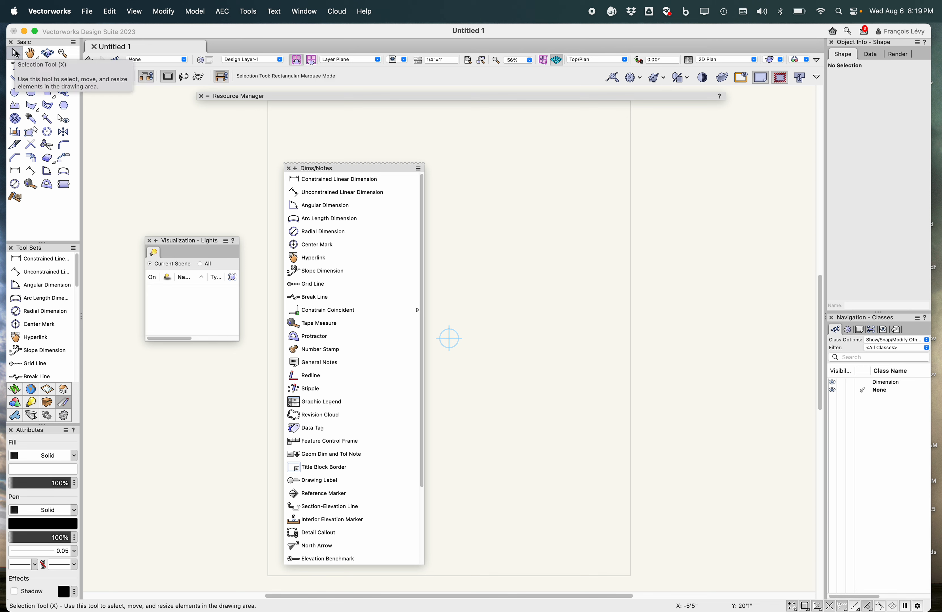
key(alt+shift+n)
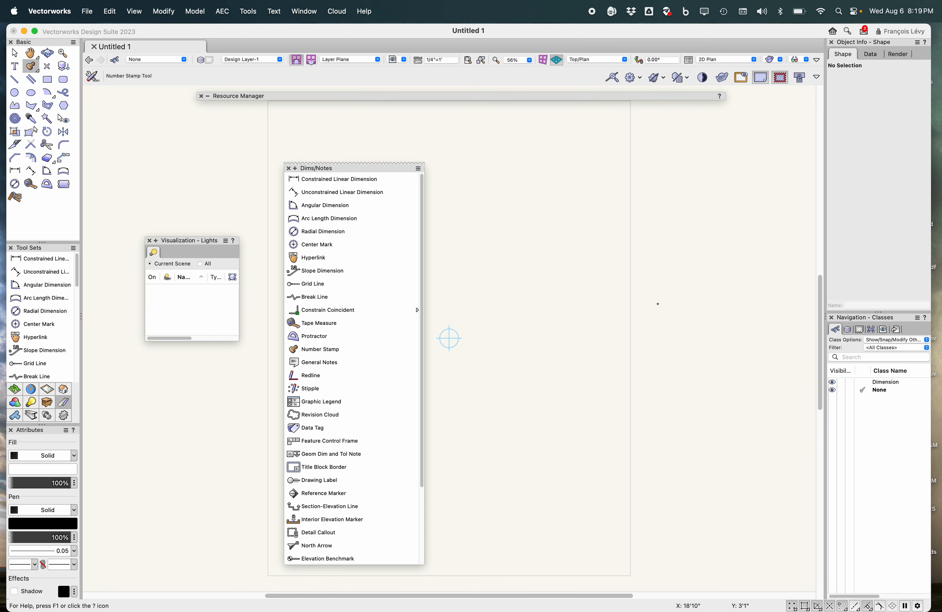
click(554, 243)
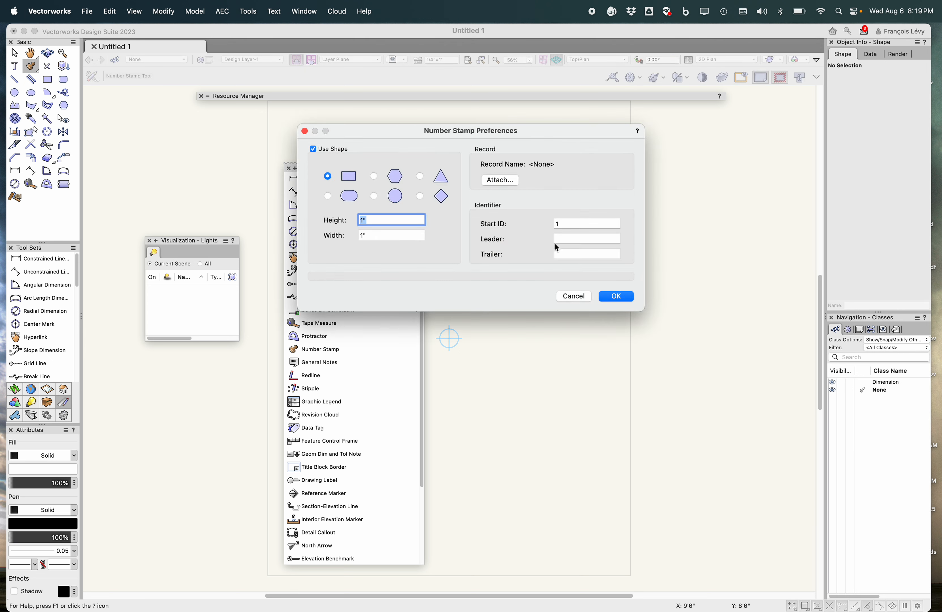
click(571, 299)
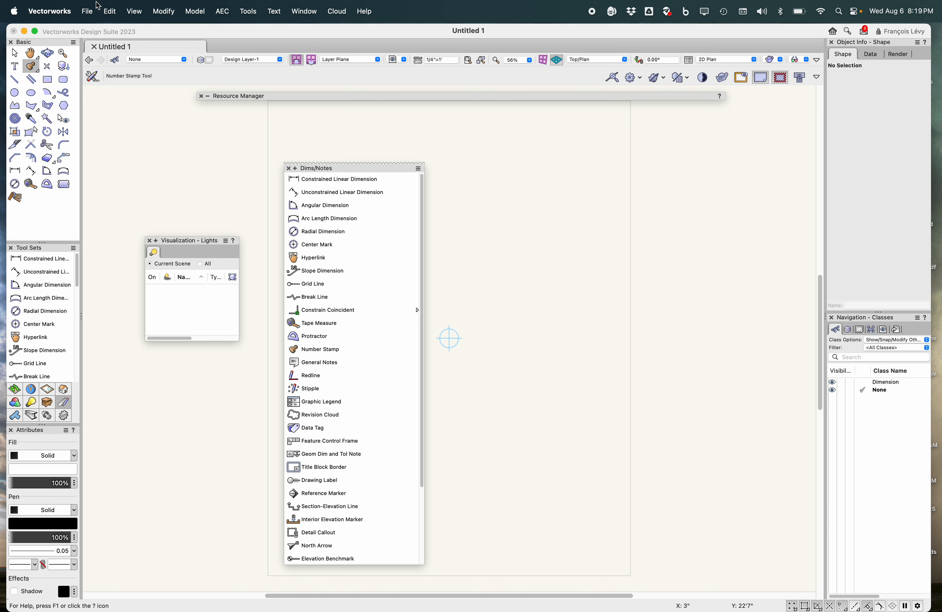
Step: Reveal the user data and preferences folder in Finder from the User Folders preferences
click(74, 11)
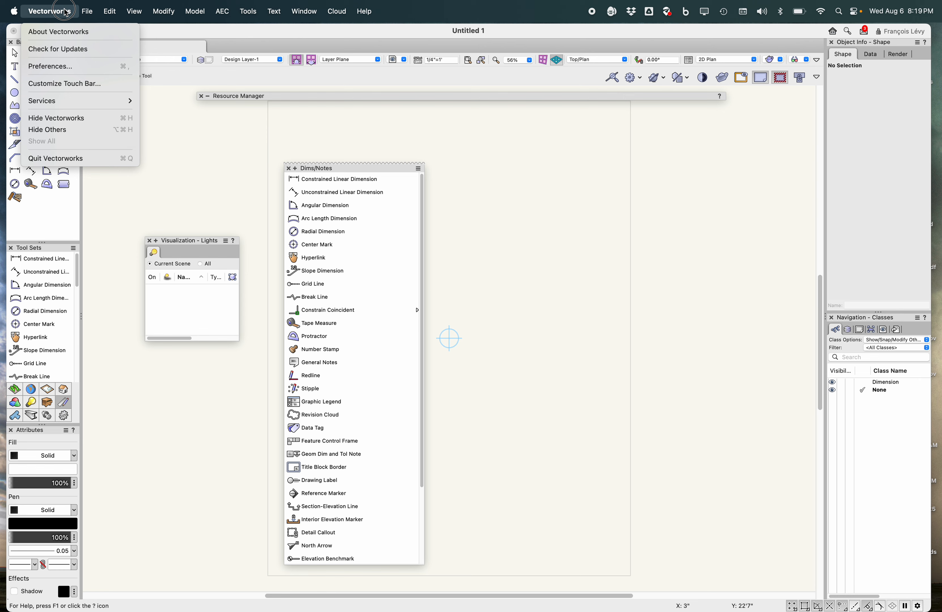
click(59, 66)
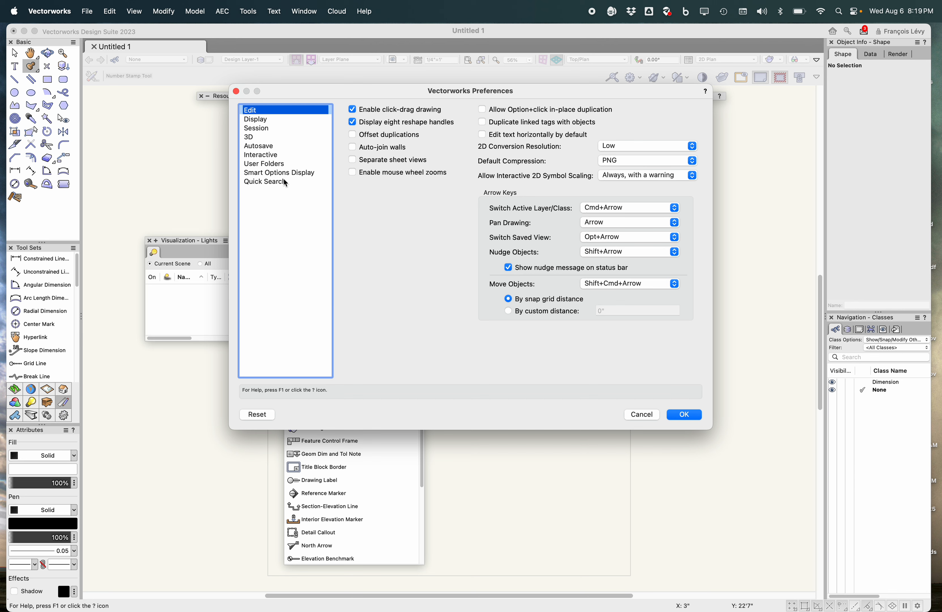
click(277, 167)
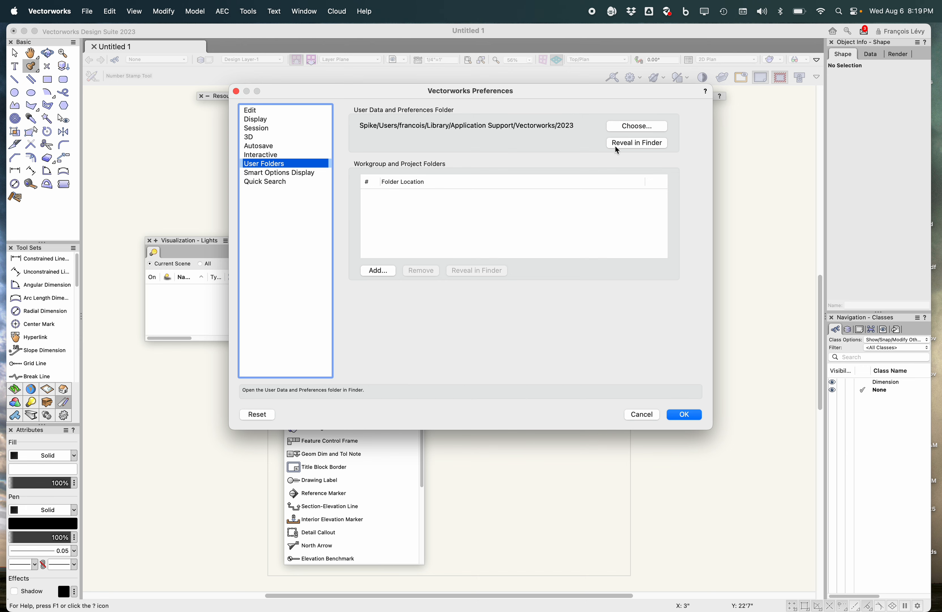
click(625, 144)
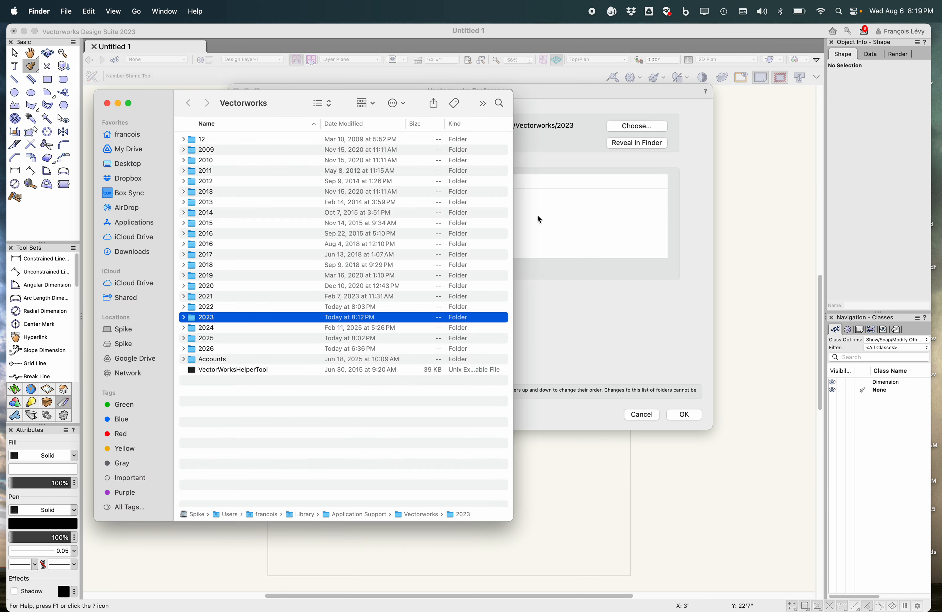
Step: Locate and select Architect w/Number Stamp.vww in the Workspaces folder inside the 2023 user folder
click(184, 317)
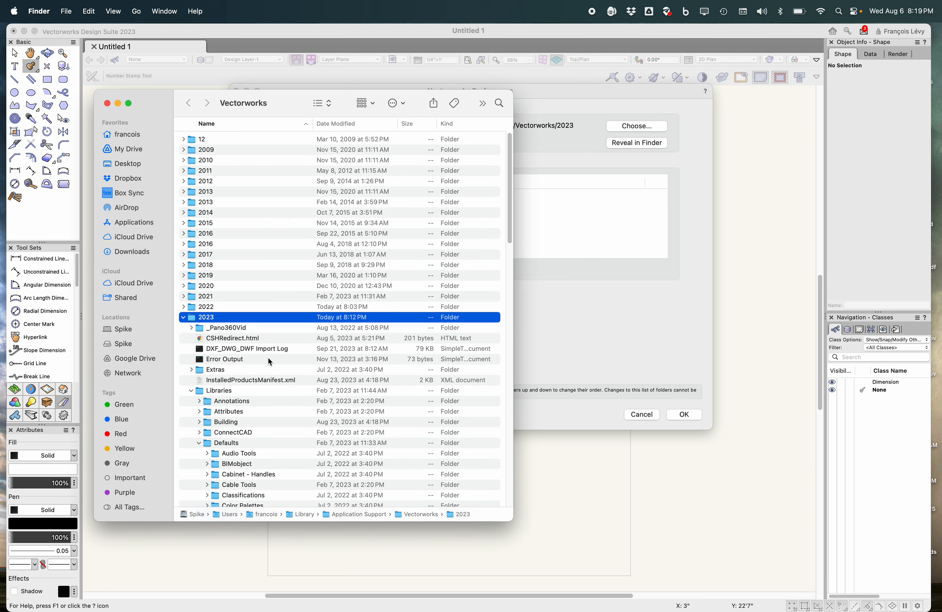
scroll(258, 397, down, 3)
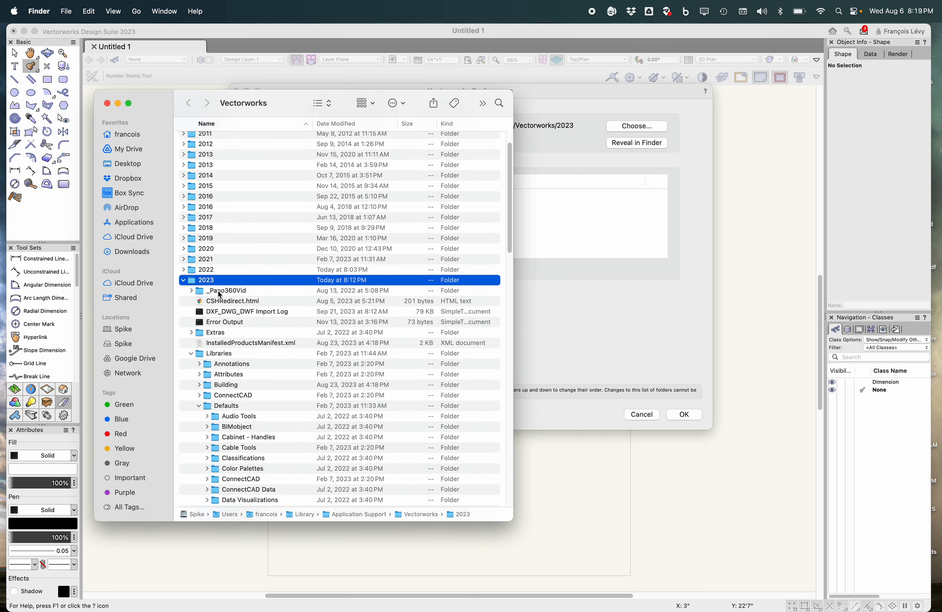
double_click(192, 283)
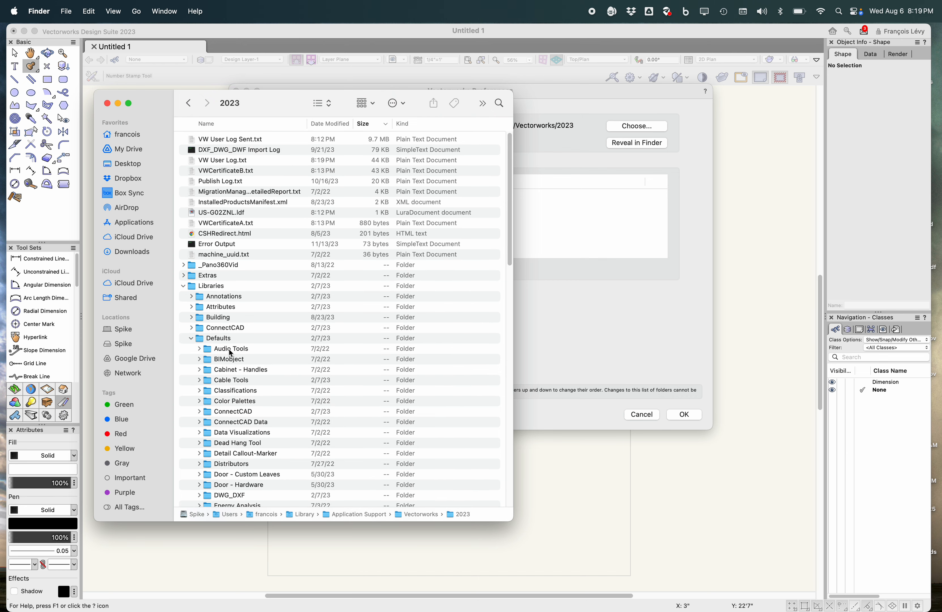
click(193, 340)
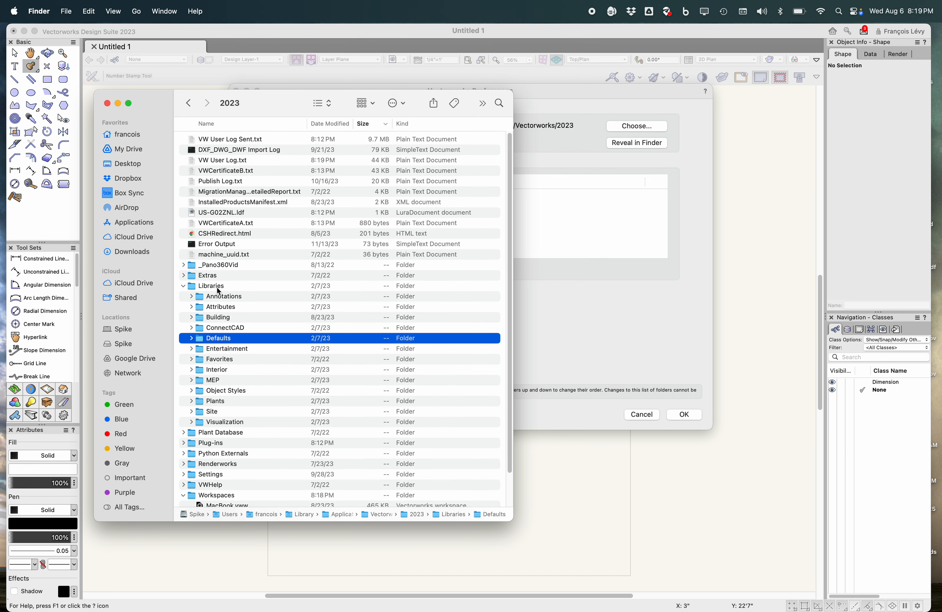
scroll(221, 316, down, 2)
scroll(221, 316, down, 1)
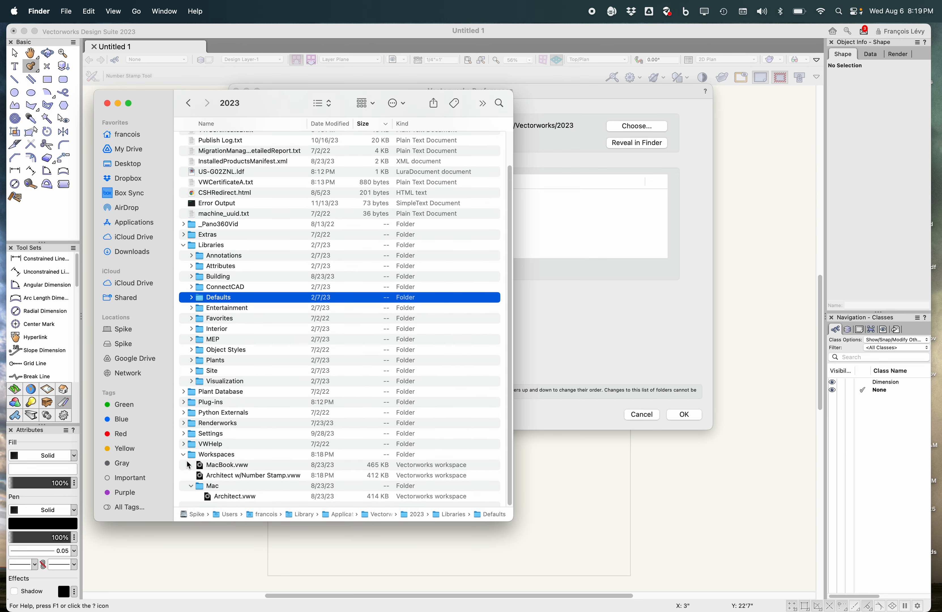
click(226, 476)
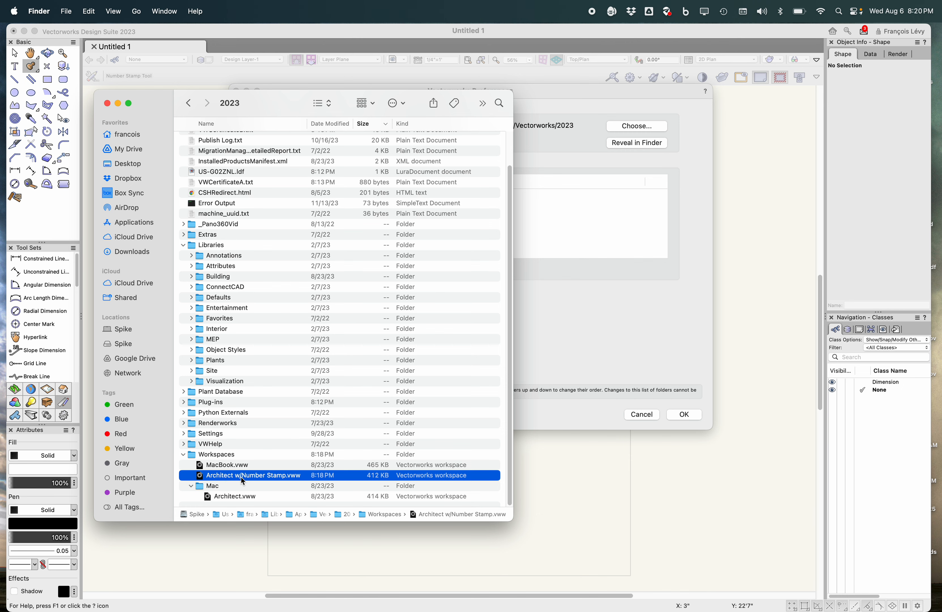